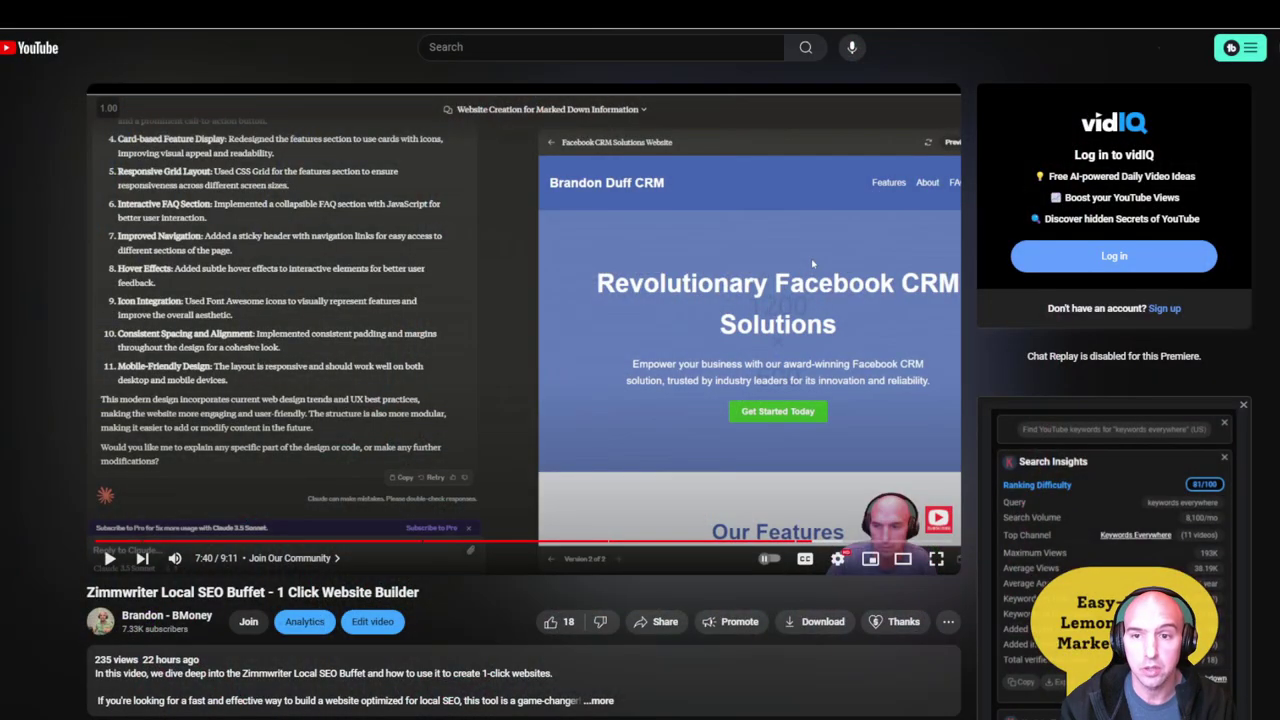
Step: Skip the YouTube walkthrough from 7:40 ahead to about 7:56, the About Us section
left_click_drag(815, 540, 831, 541)
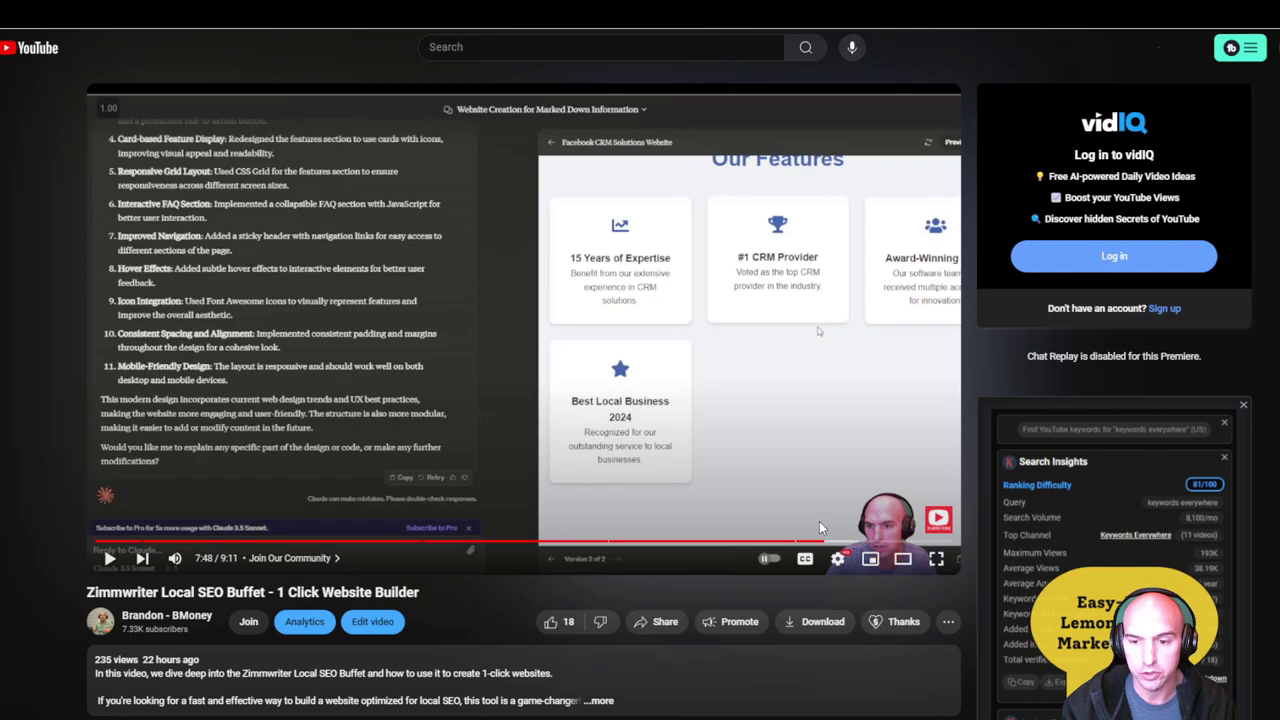
left_click(838, 543)
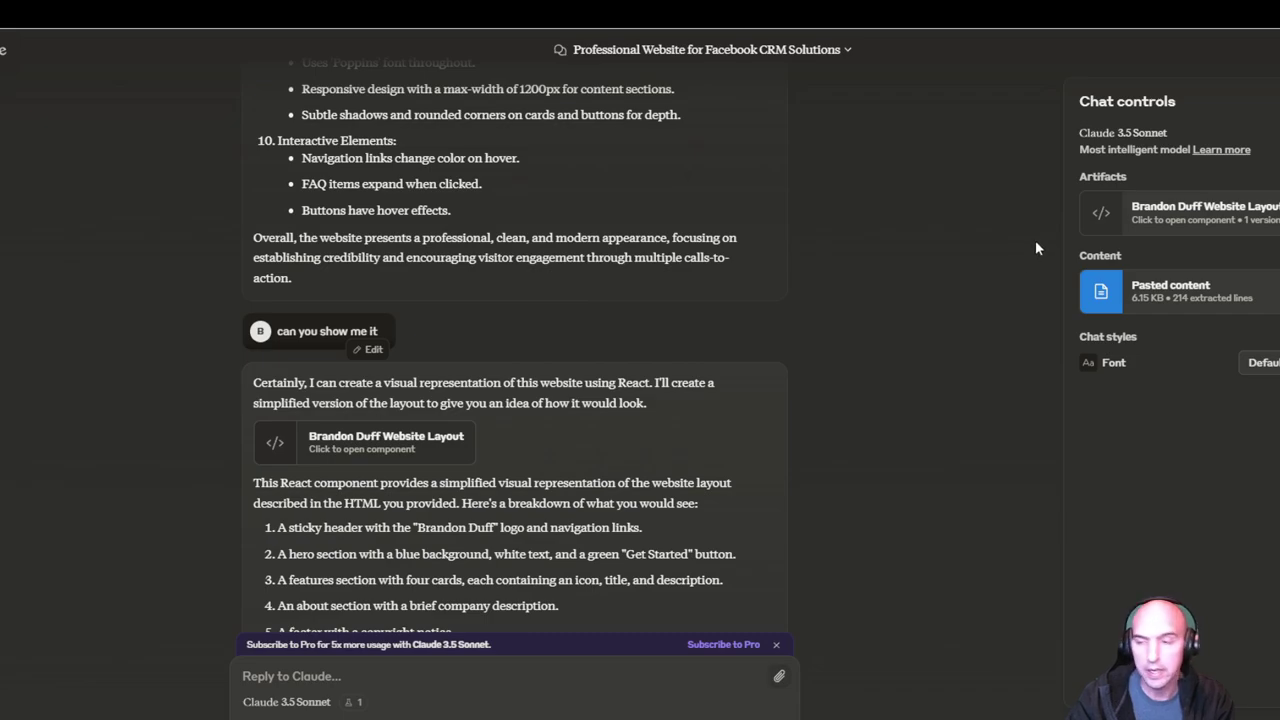
Step: Preview the website layout component in Claude, then inspect the formatting notice in the pasted HTML source
left_click(1120, 204)
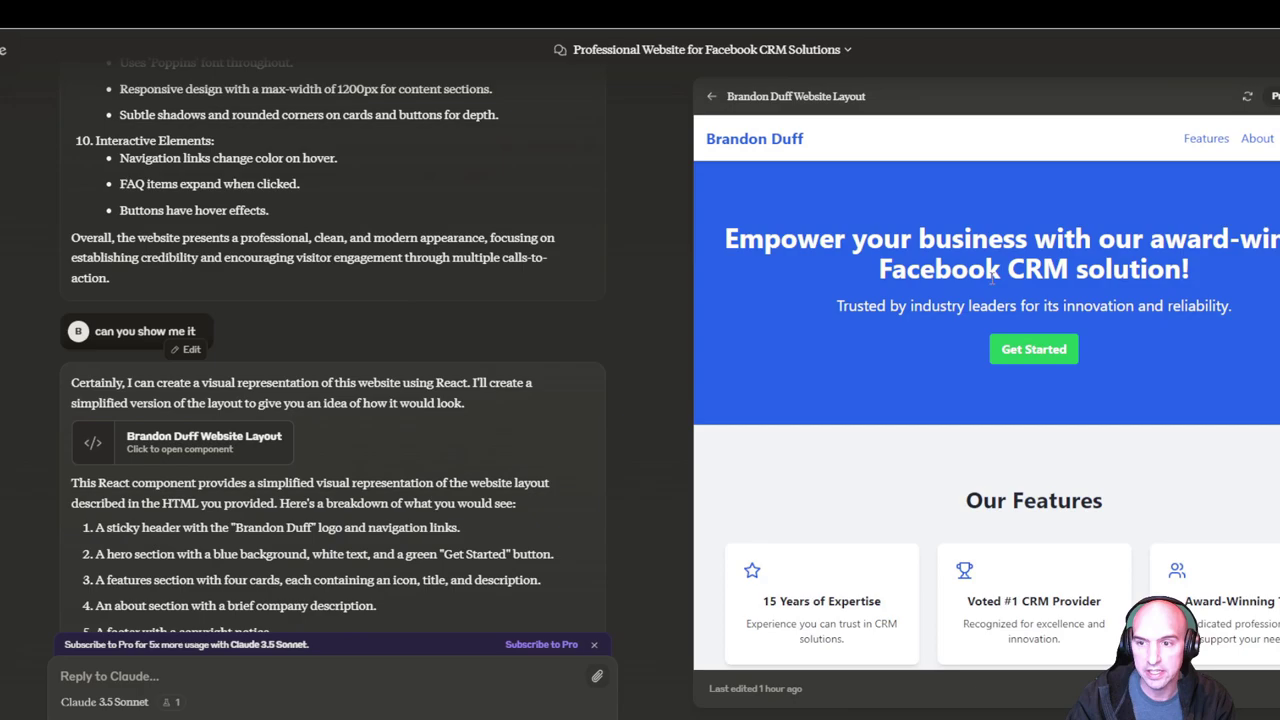
scroll(1085, 500, "down", 5)
scroll(1085, 500, "up", 5)
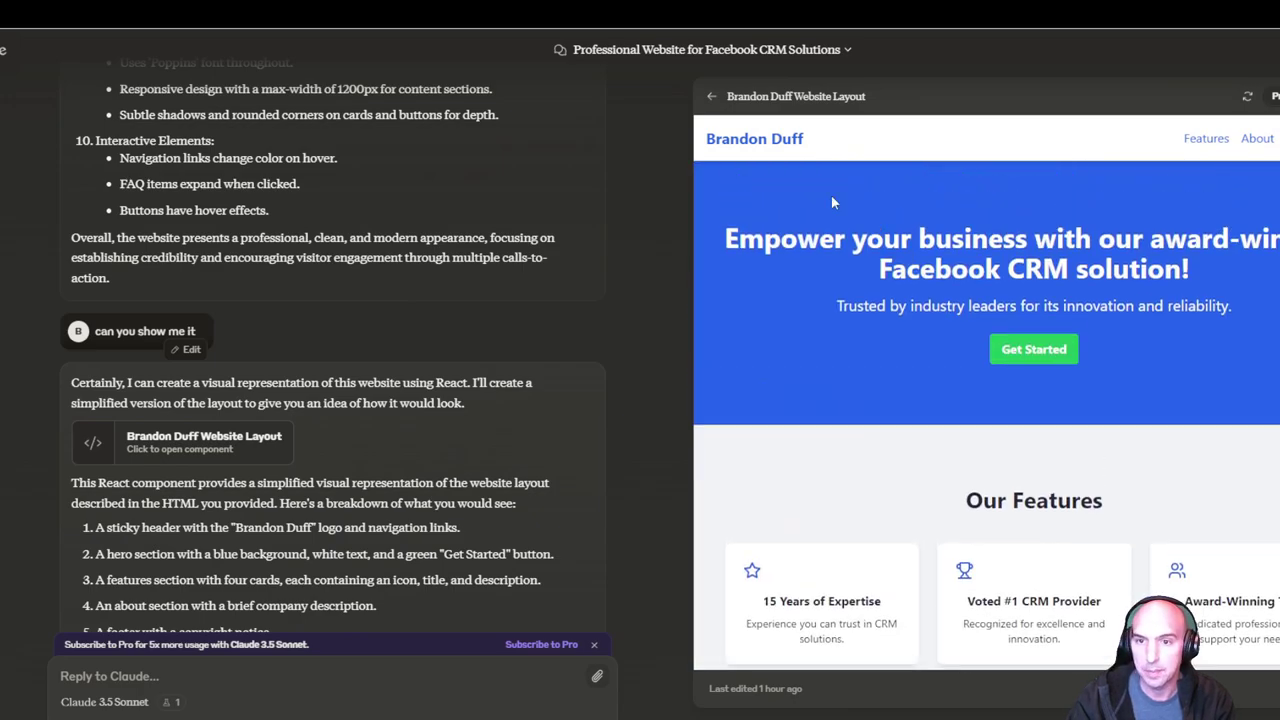
left_click(696, 98)
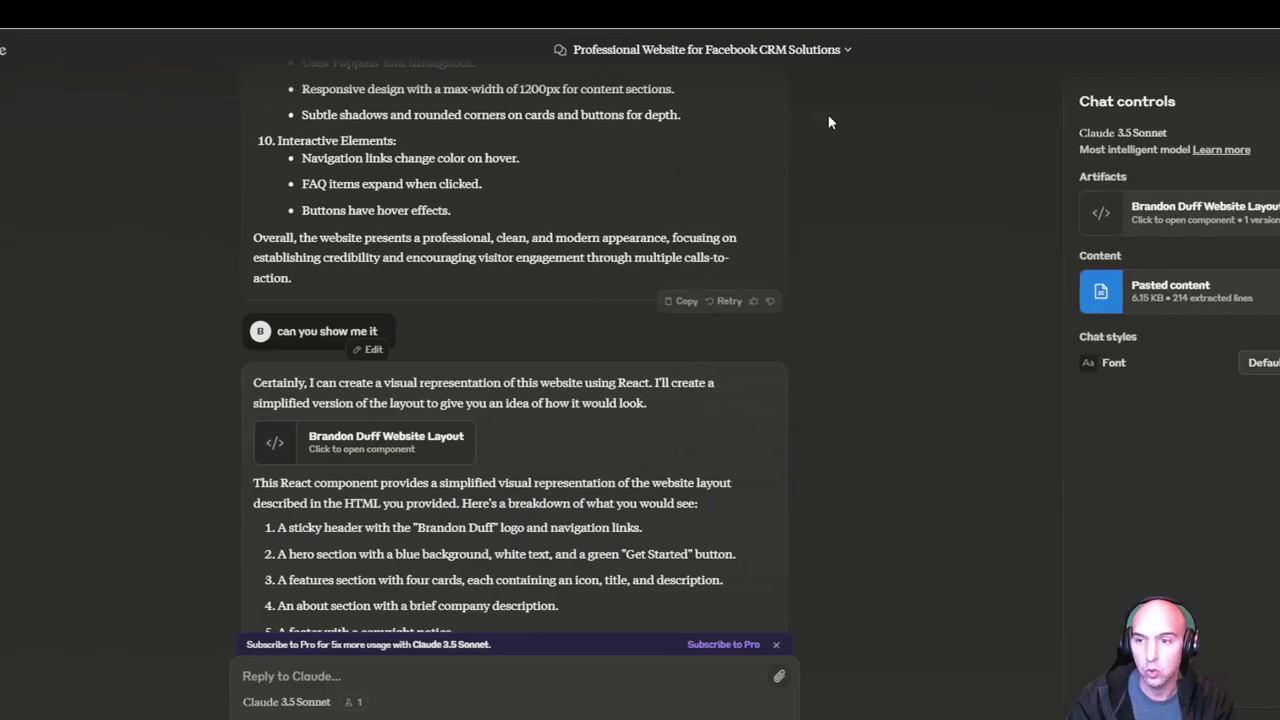
left_click(1162, 291)
left_click_drag(1092, 168, 1275, 170)
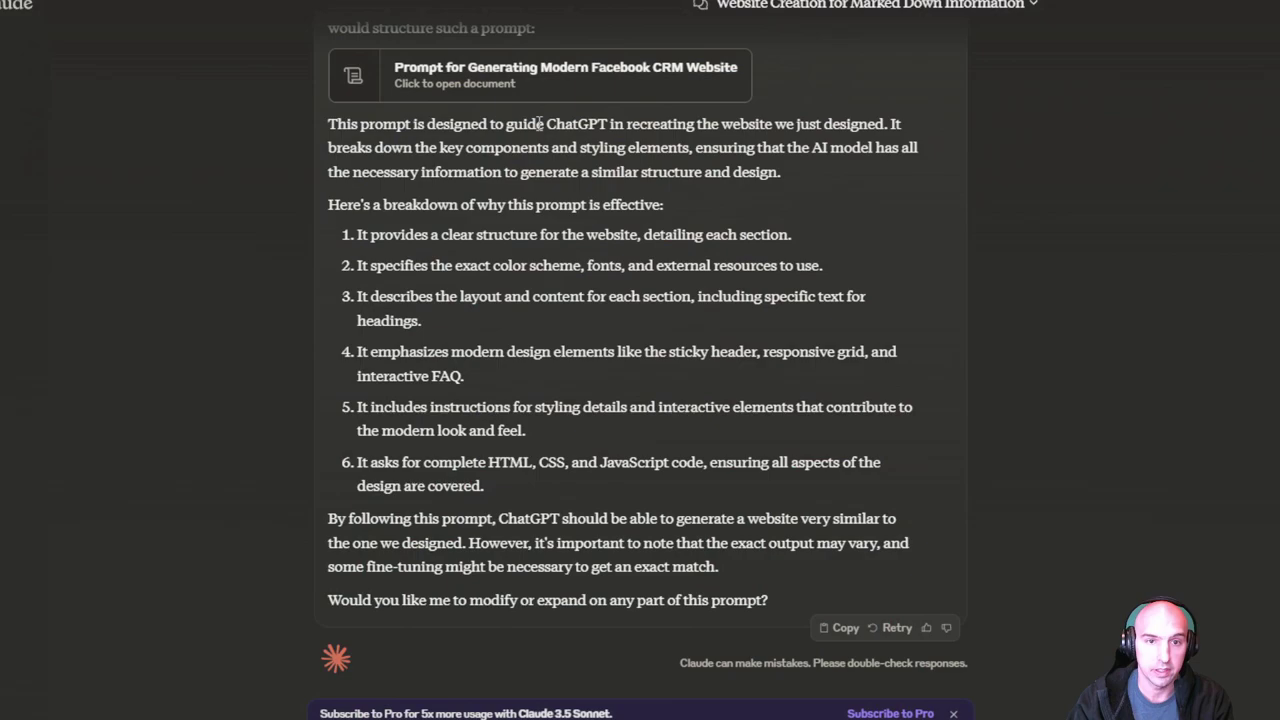
scroll(537, 130, "up", 2)
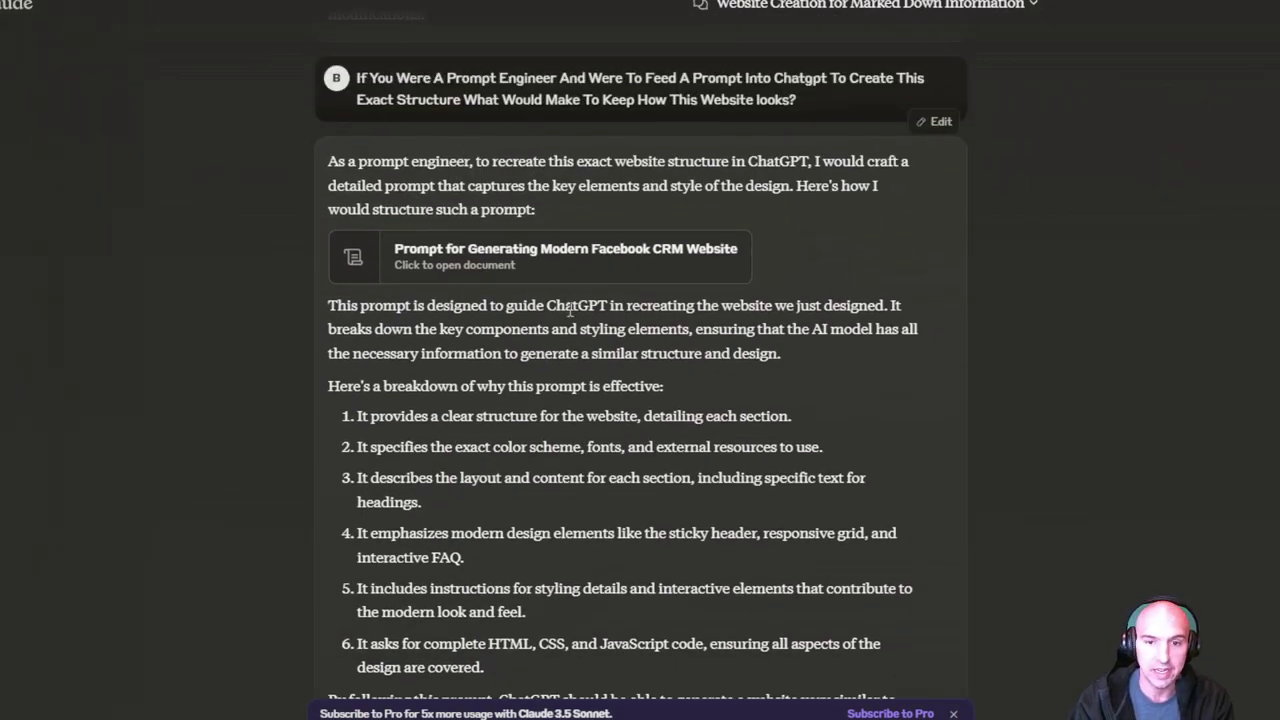
scroll(627, 322, "down", 2)
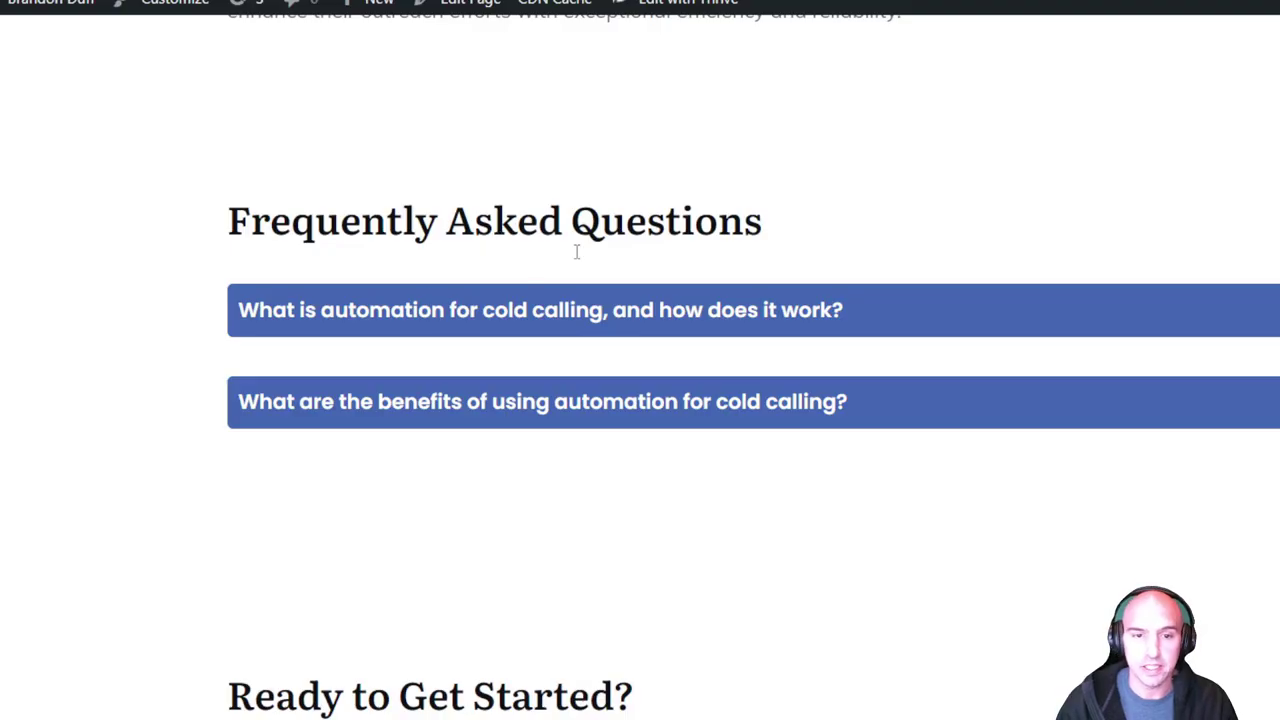
scroll(562, 345, "up", 15)
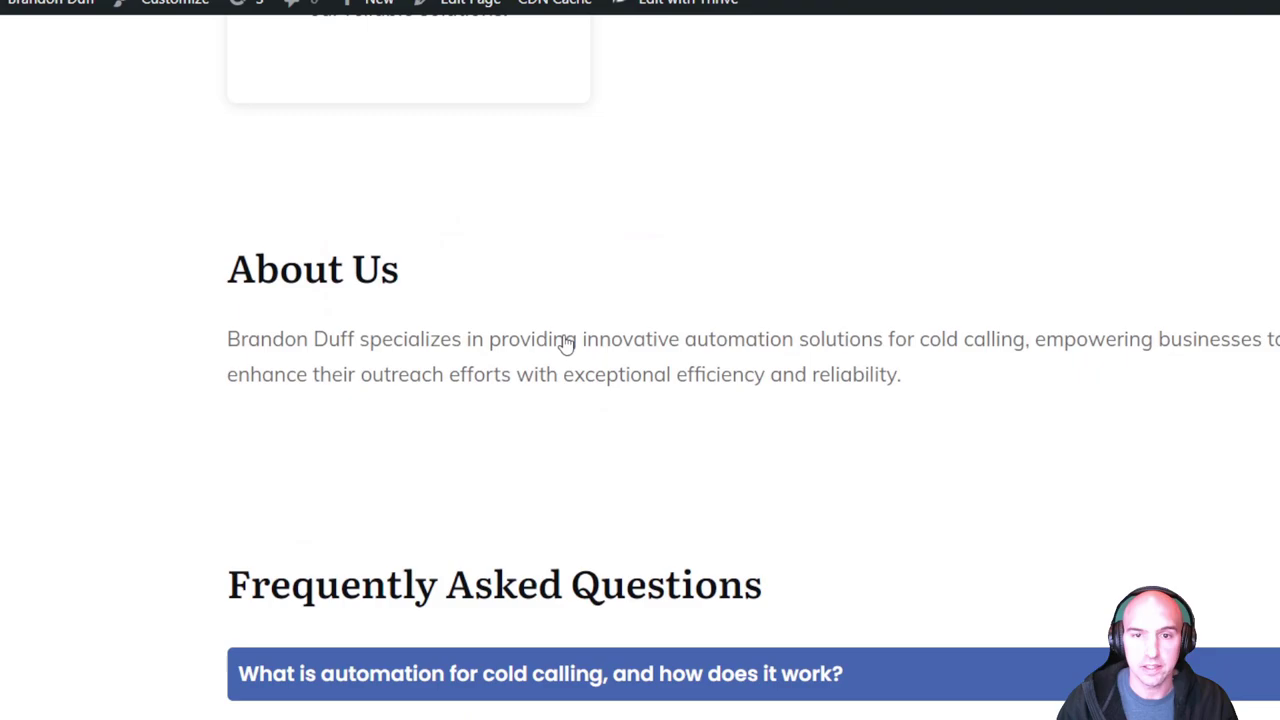
scroll(560, 349, "up", 3)
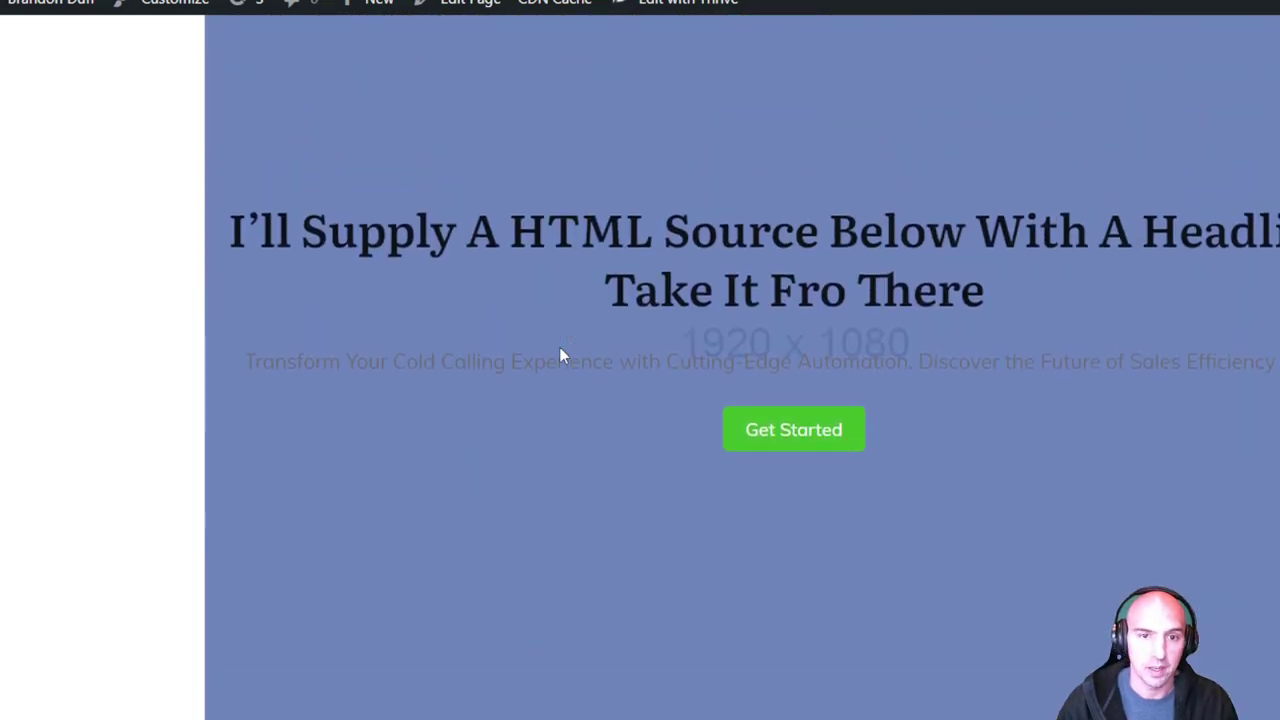
scroll(410, 306, "down", 2)
scroll(594, 437, "down", 12)
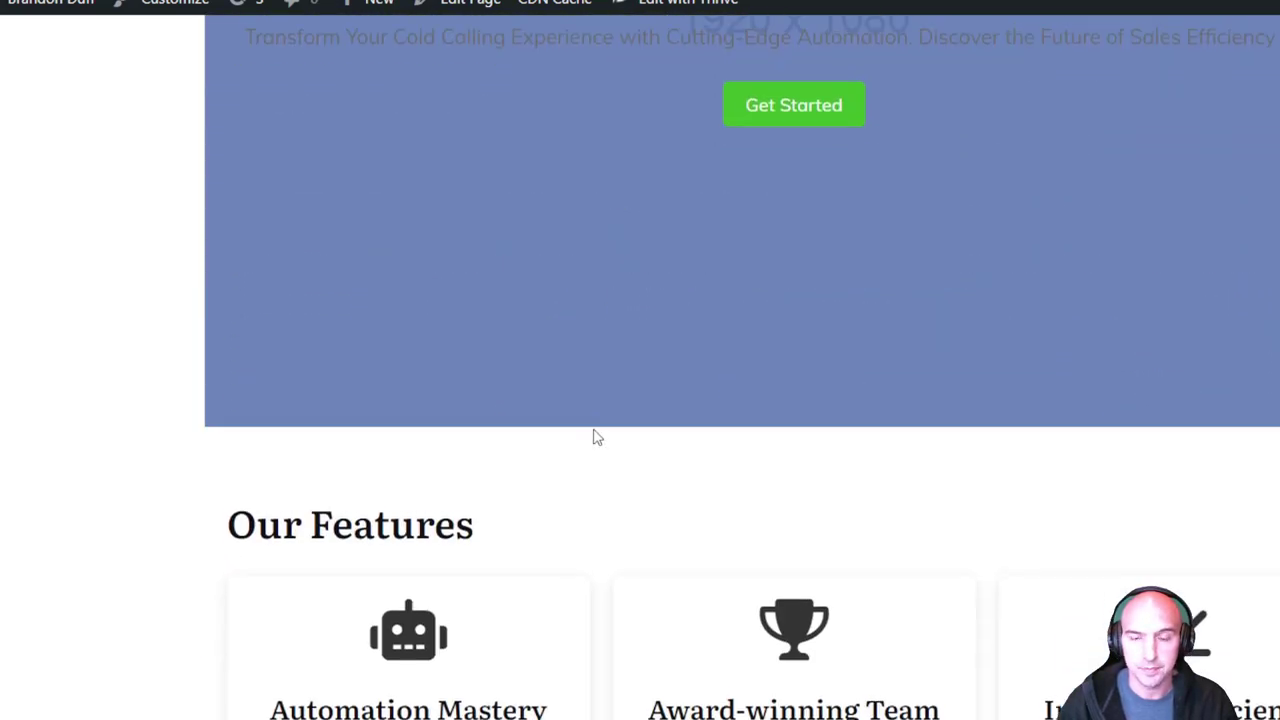
scroll(784, 336, "down", 10)
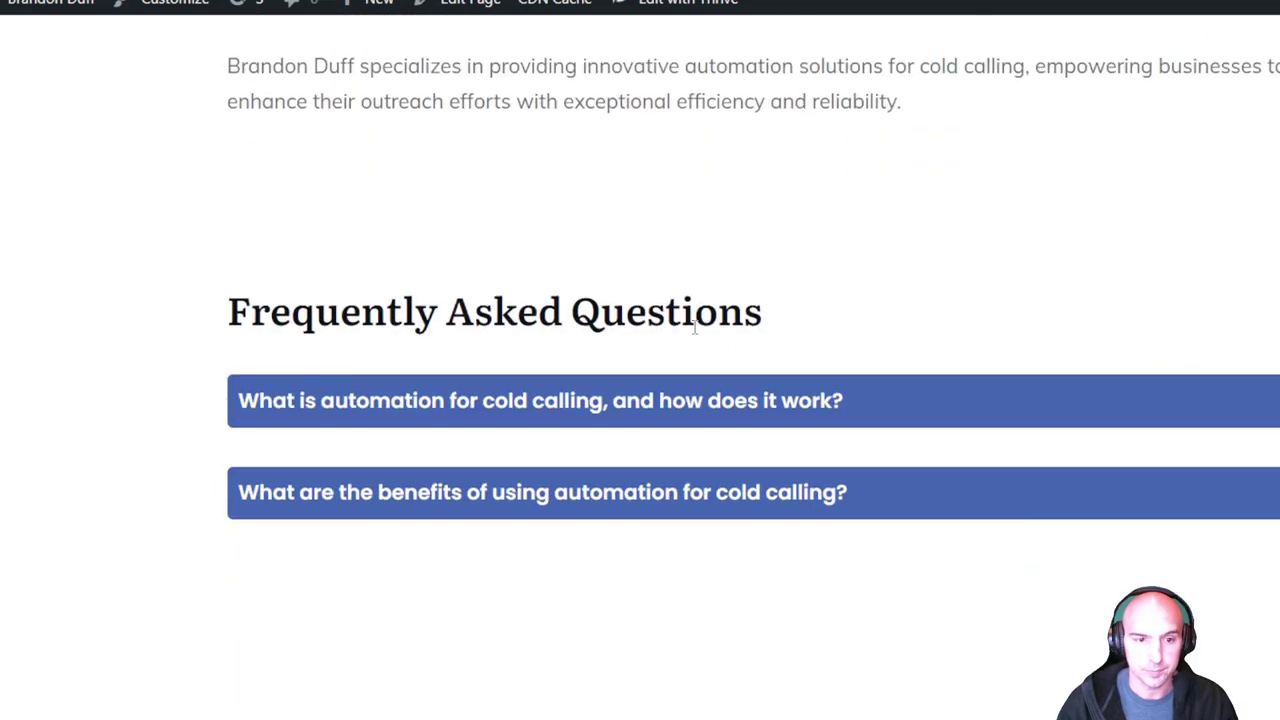
scroll(600, 277, "up", 15)
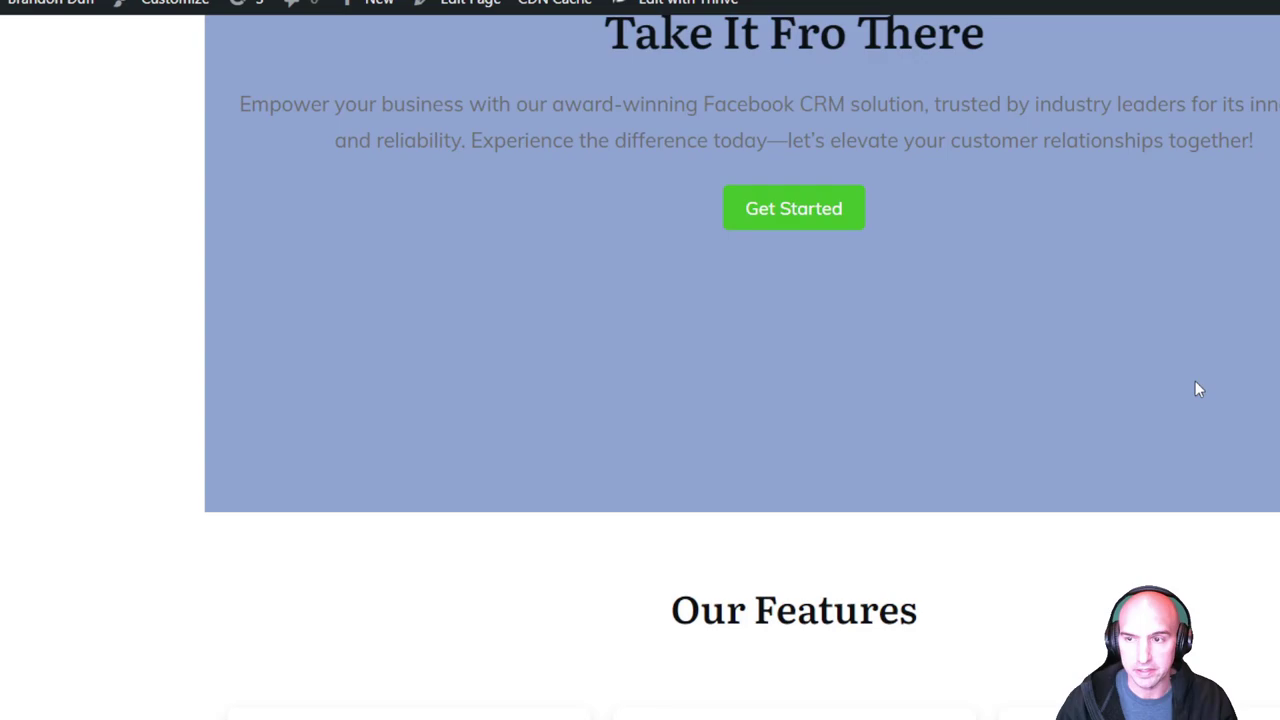
scroll(829, 443, "down", 5)
scroll(522, 337, "down", 3)
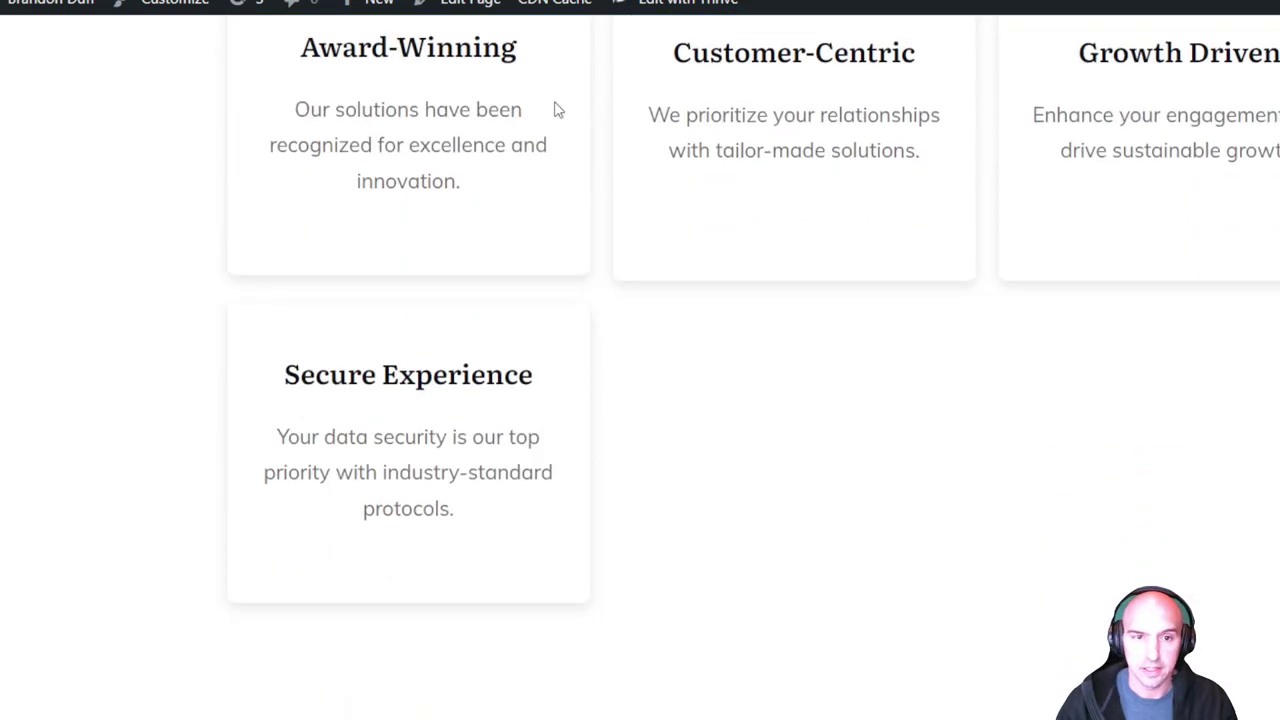
scroll(886, 309, "down", 7)
scroll(840, 219, "down", 4)
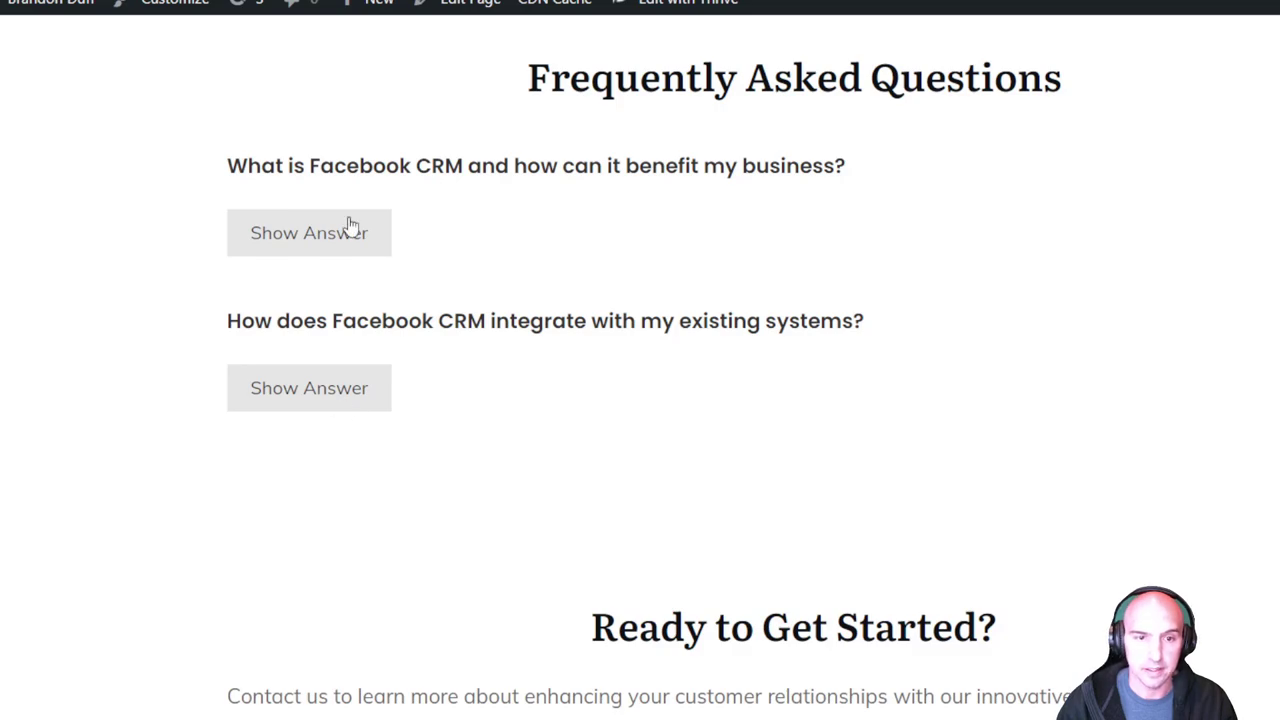
scroll(810, 310, "up", 10)
scroll(810, 310, "up", 7)
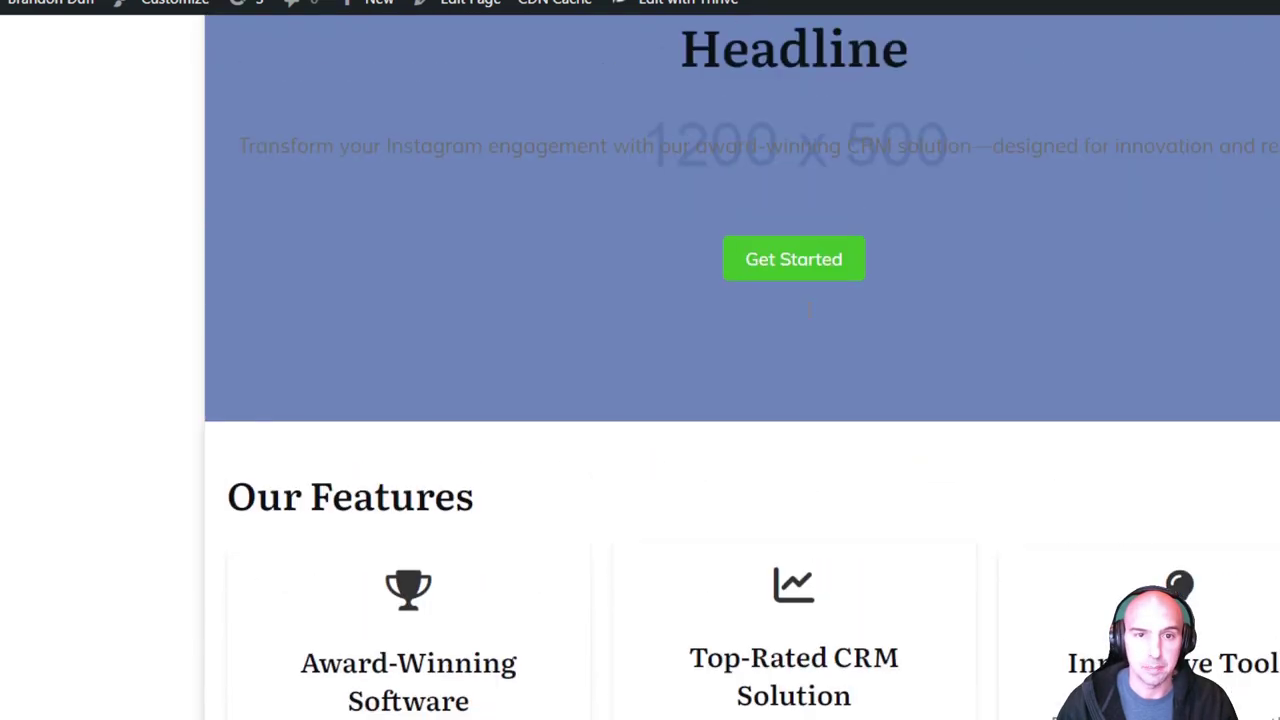
scroll(486, 437, "down", 10)
scroll(488, 428, "down", 12)
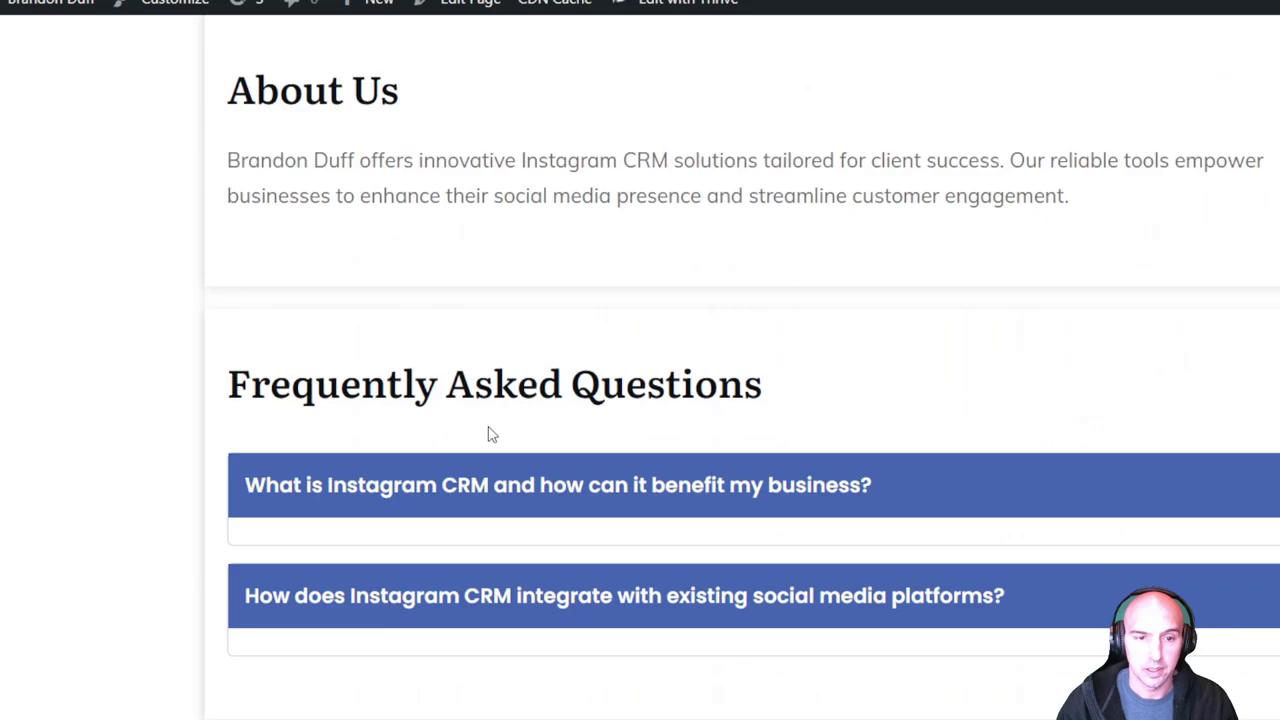
scroll(536, 397, "up", 3)
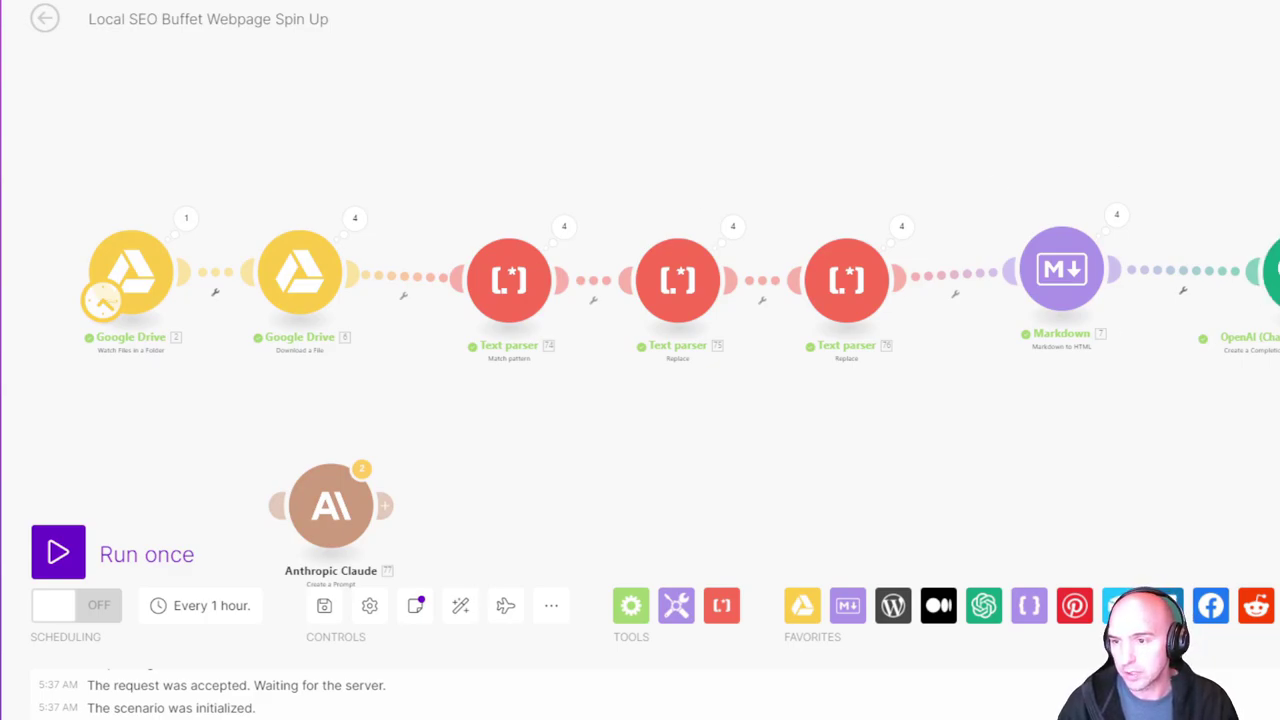
Step: Swap the OpenAI module for Anthropic Claude after the Markdown module
right_click(1232, 280)
left_click(1228, 323)
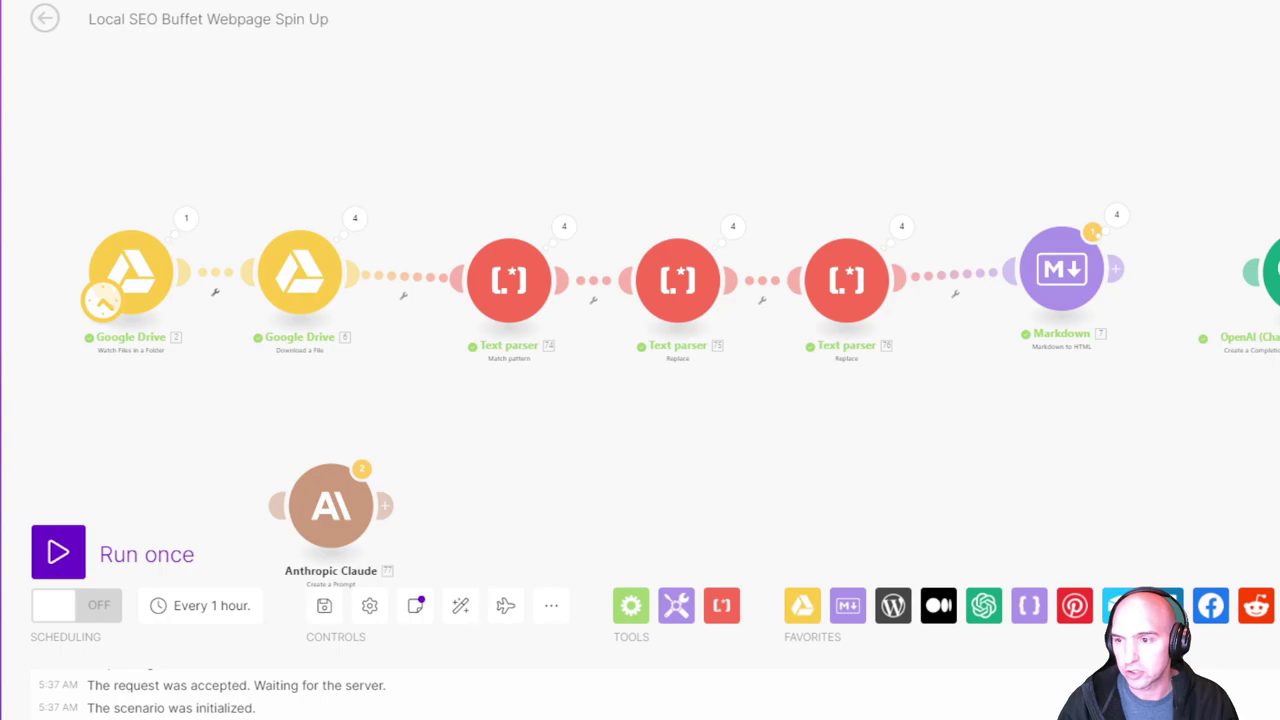
left_click_drag(1262, 272, 1195, 97)
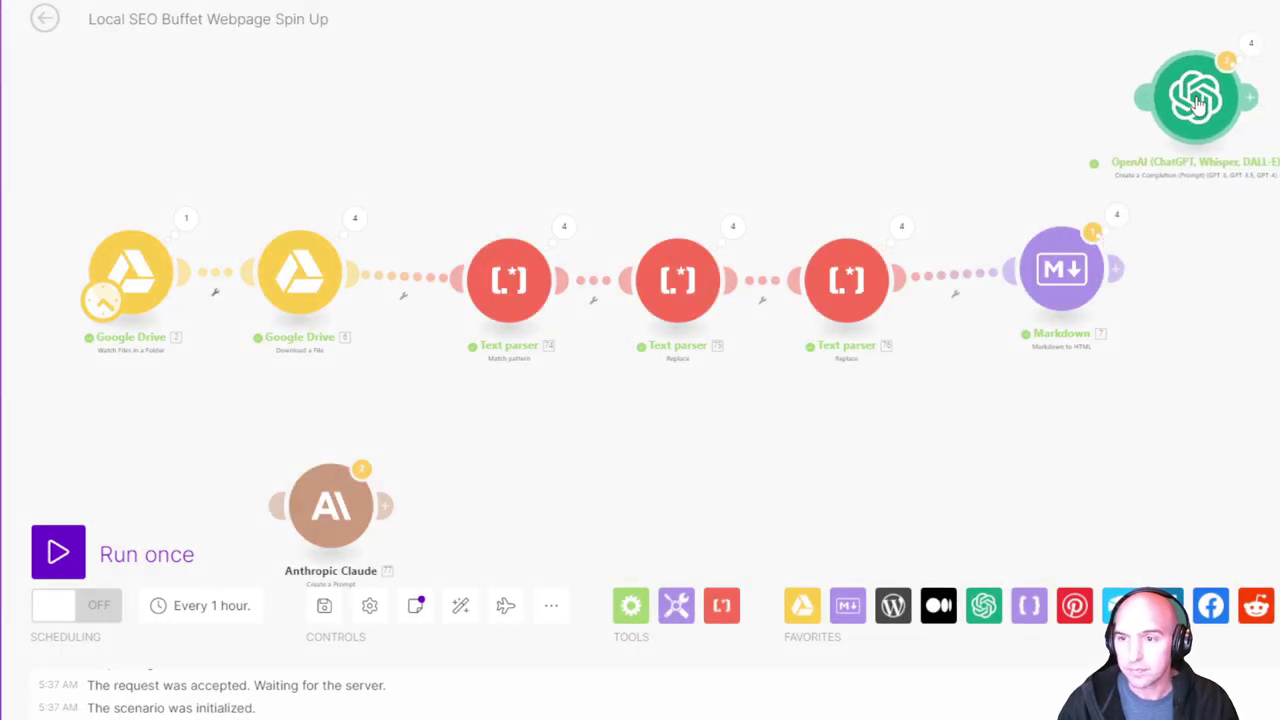
left_click_drag(314, 520, 1233, 313)
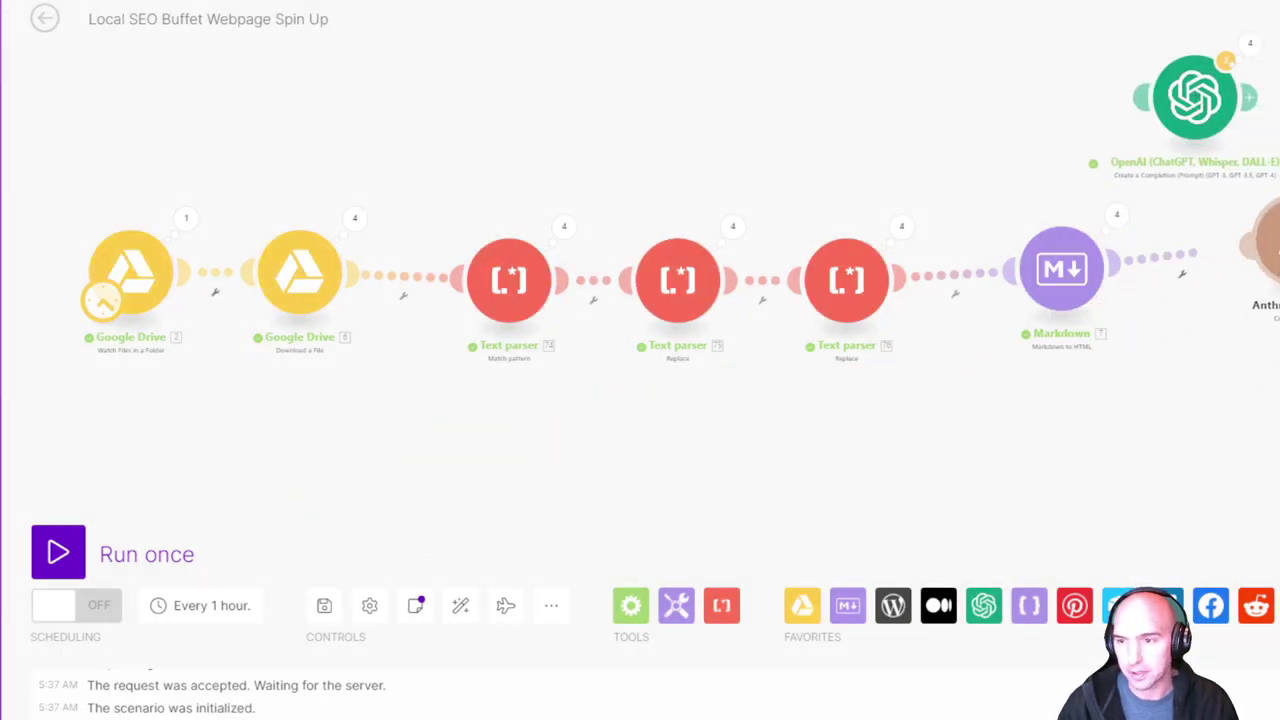
Step: In the Claude module's prompt Text field, change the 'No Vacation' line to 'No Navation'
left_click(1233, 313)
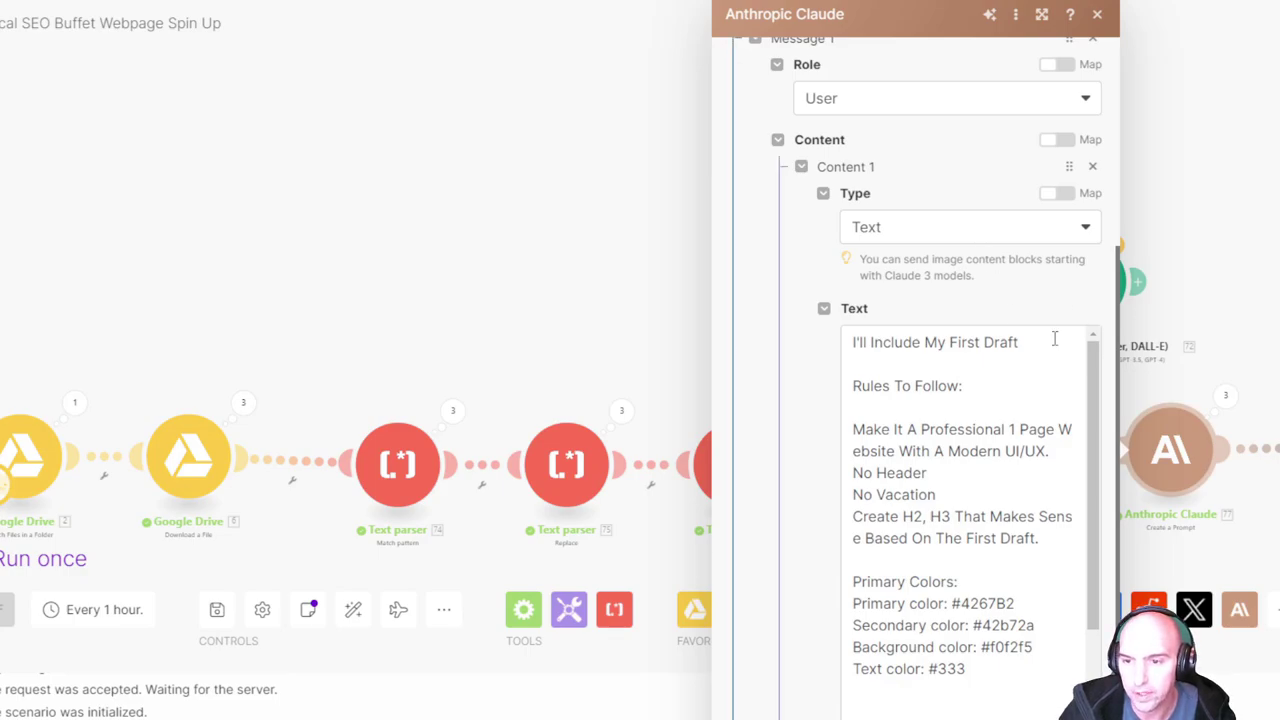
scroll(1054, 245, "up", 1)
scroll(1054, 245, "up", 2)
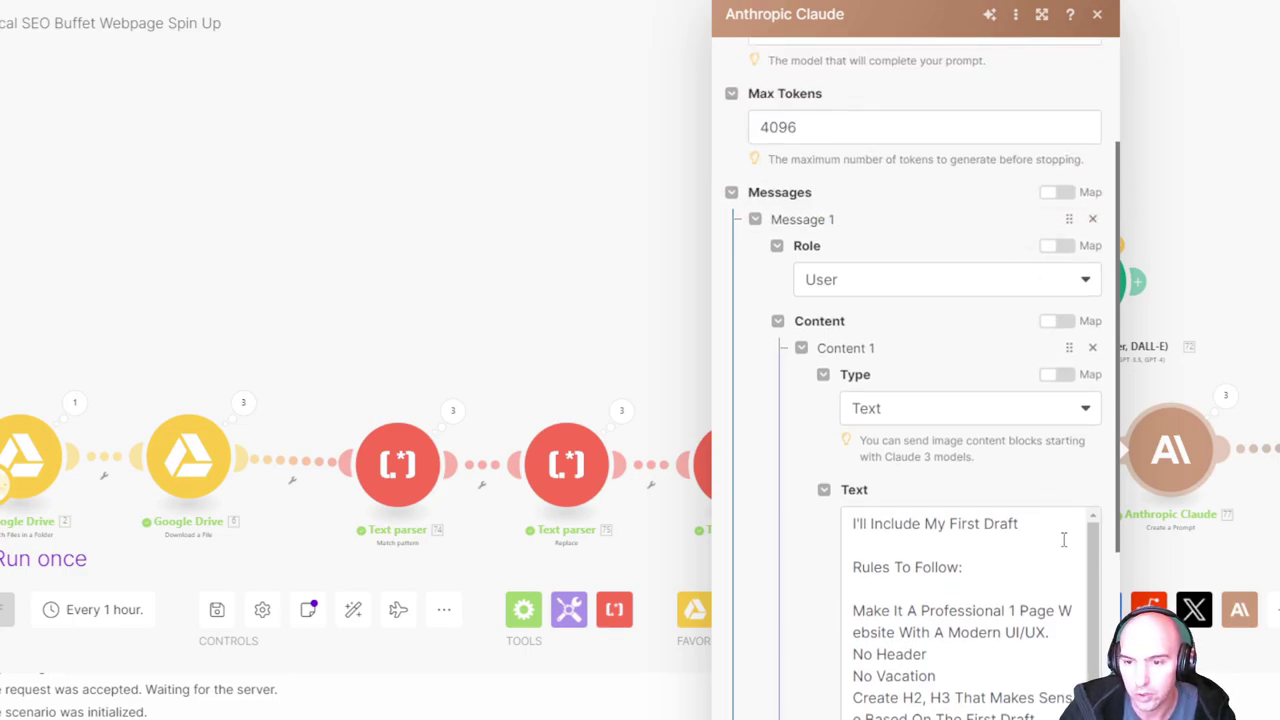
scroll(1032, 541, "down", 2)
scroll(1032, 541, "up", 2)
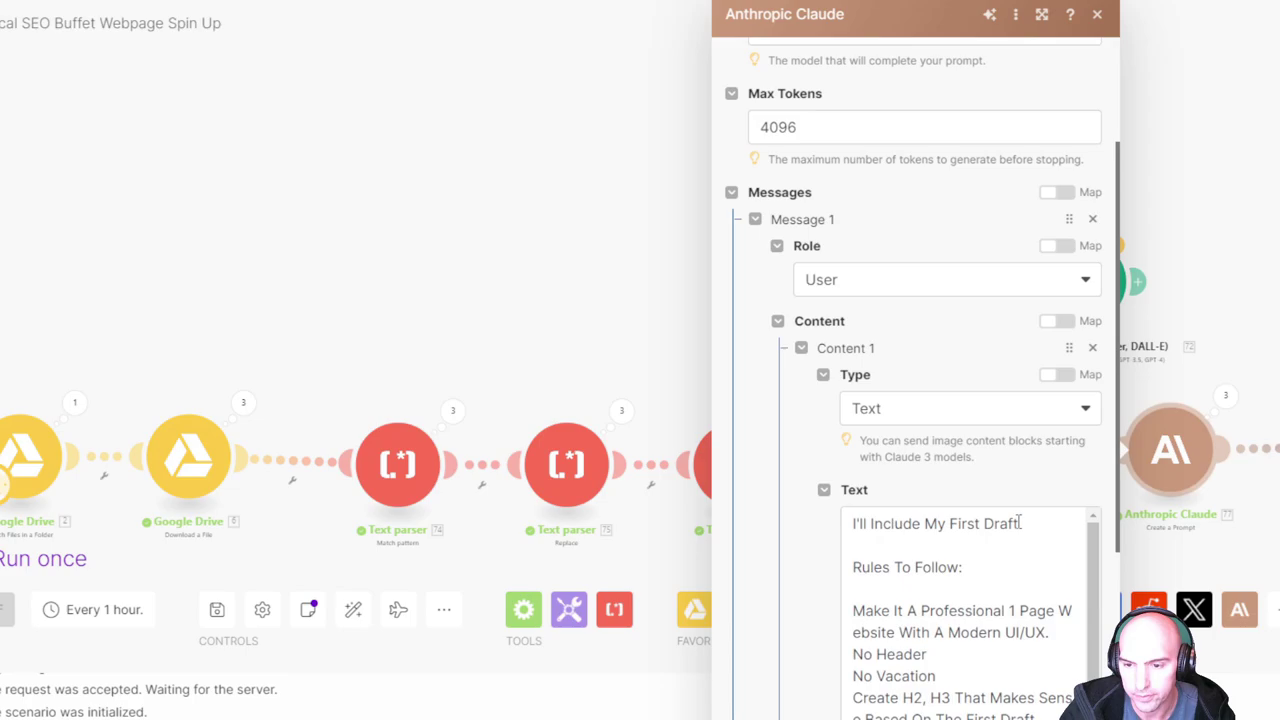
left_click(1082, 537)
scroll(960, 546, "down", 2)
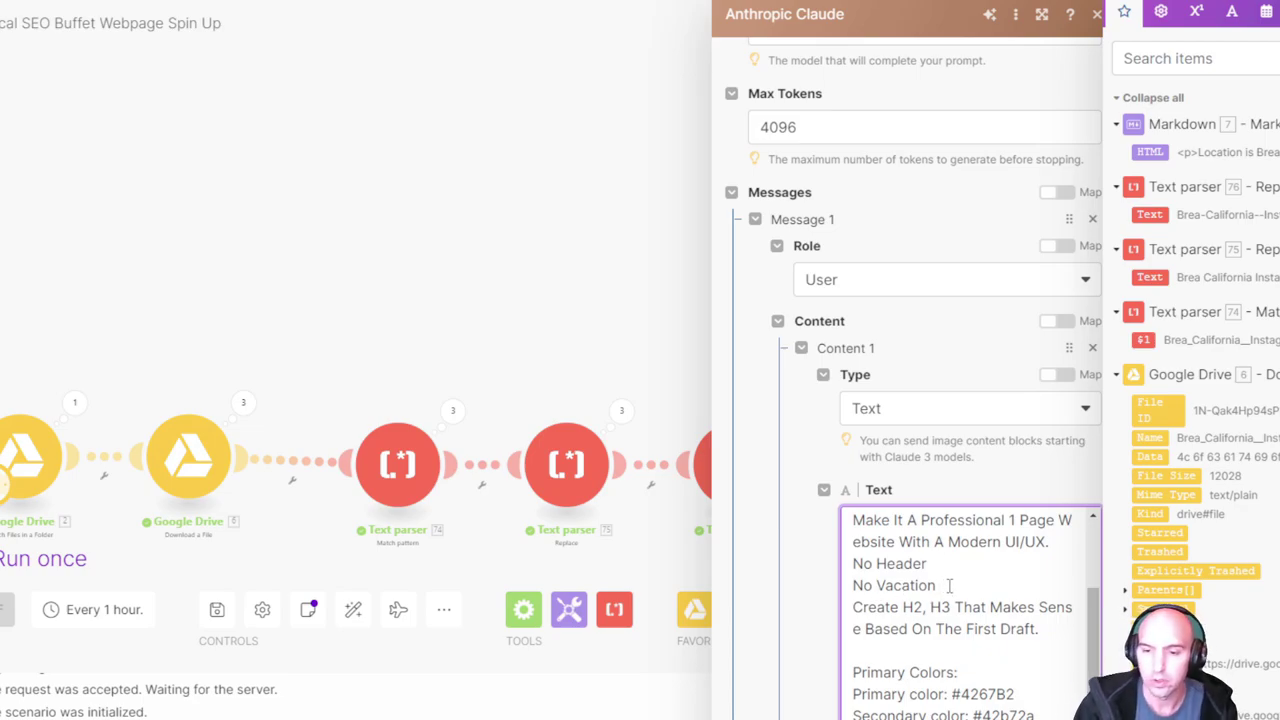
key("BackSpace")
key("BackSpace")
key("BackSpace")
key("BackSpace")
key("BackSpace")
key("BackSpace")
key("BackSpace")
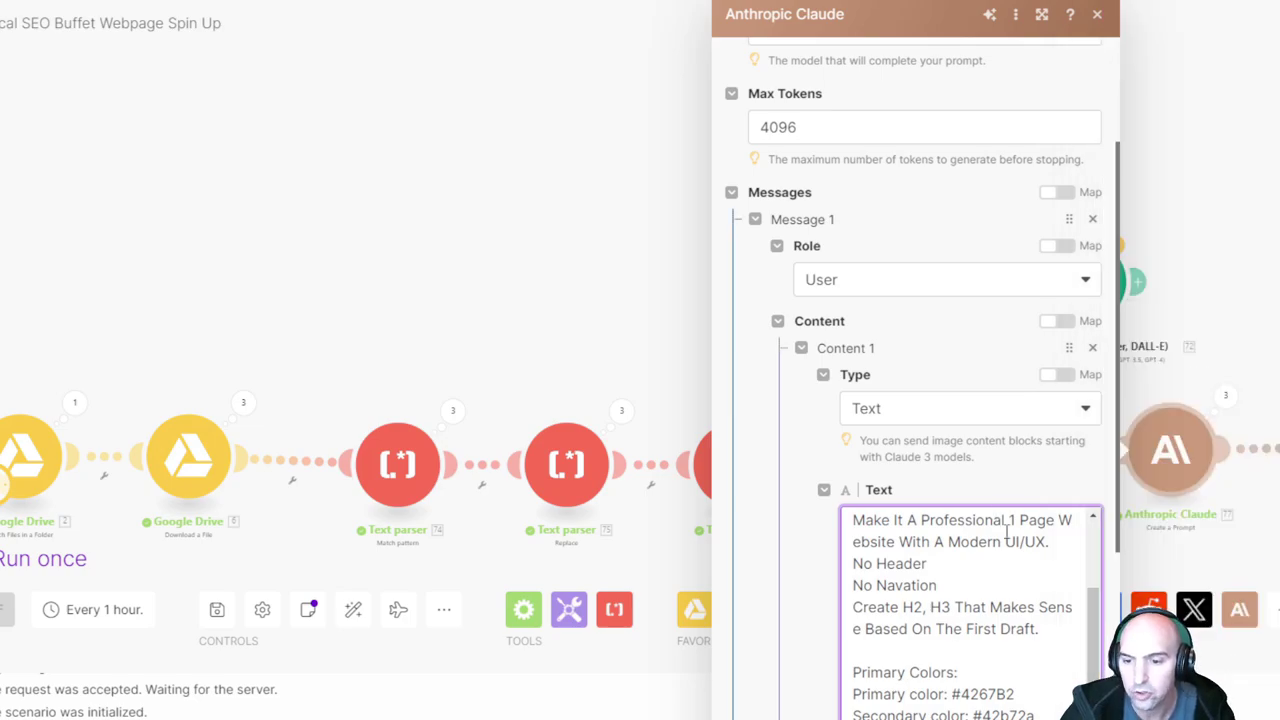
scroll(1007, 531, "down", 1)
scroll(1006, 650, "down", 2)
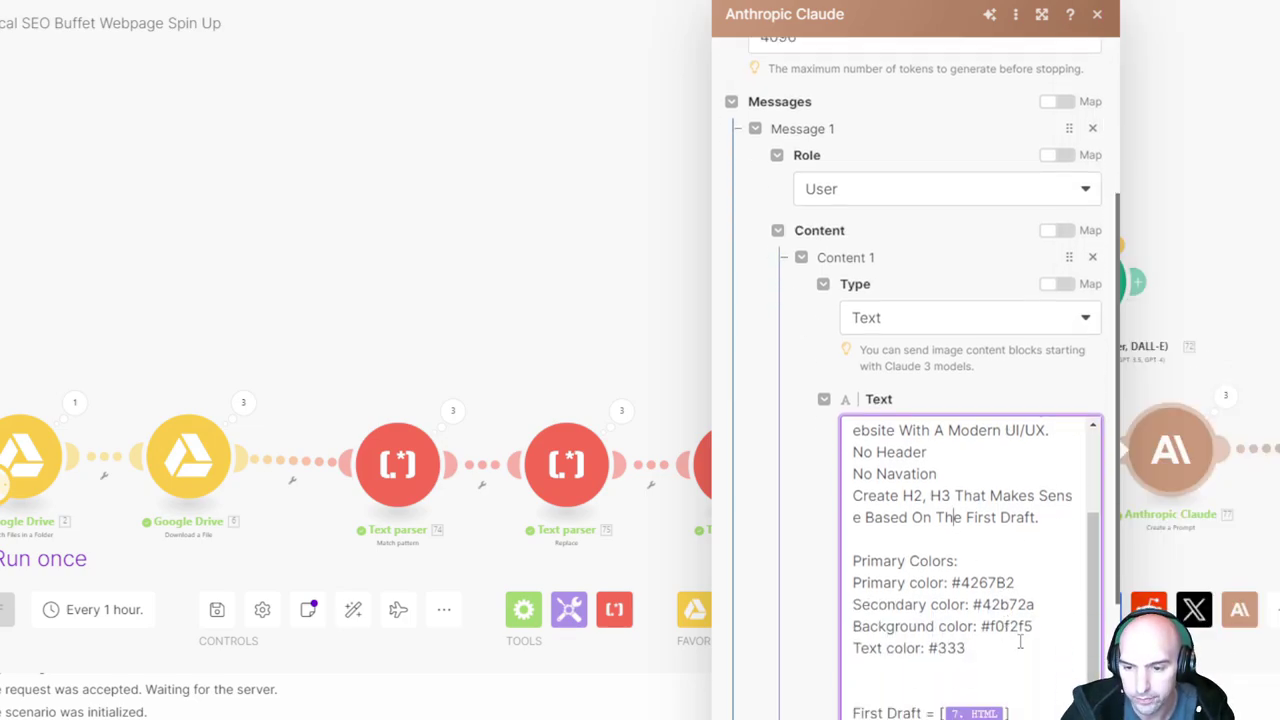
scroll(1007, 538, "down", 2)
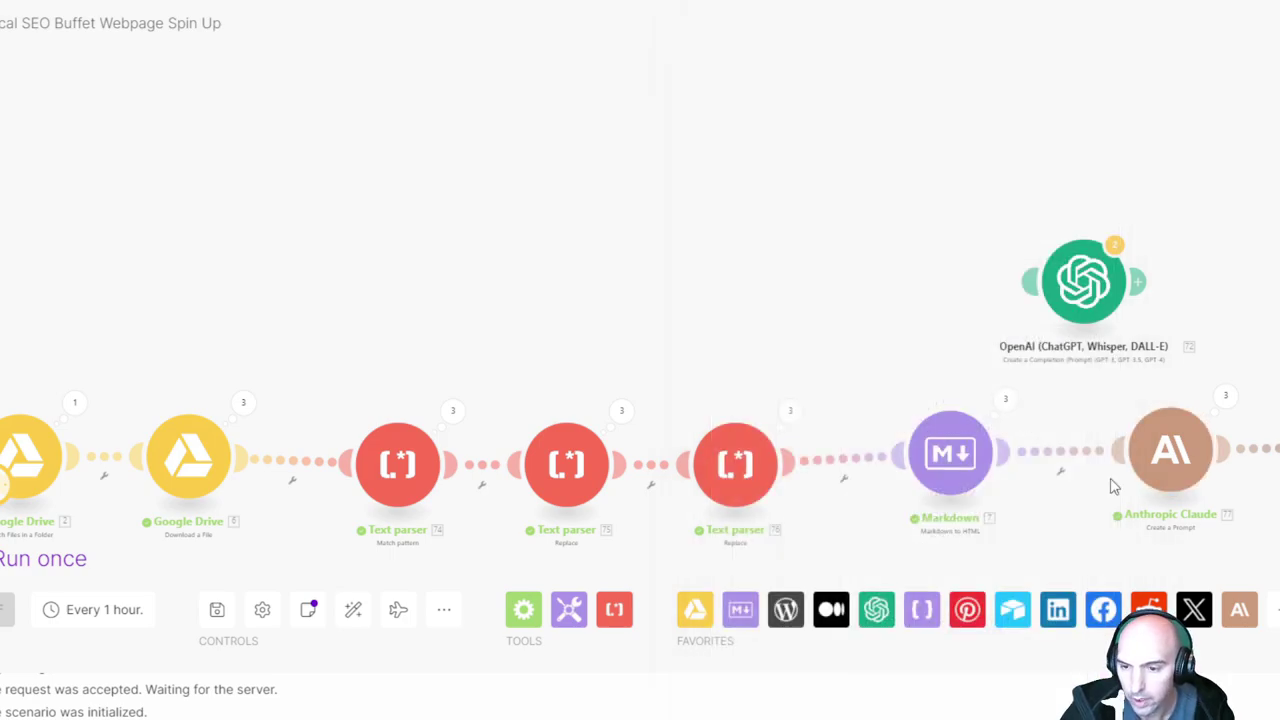
Step: Close the Claude settings and review the Claude and WordPress run results, expanding Operations 1 and 2
left_click(1118, 487)
left_click(1224, 396)
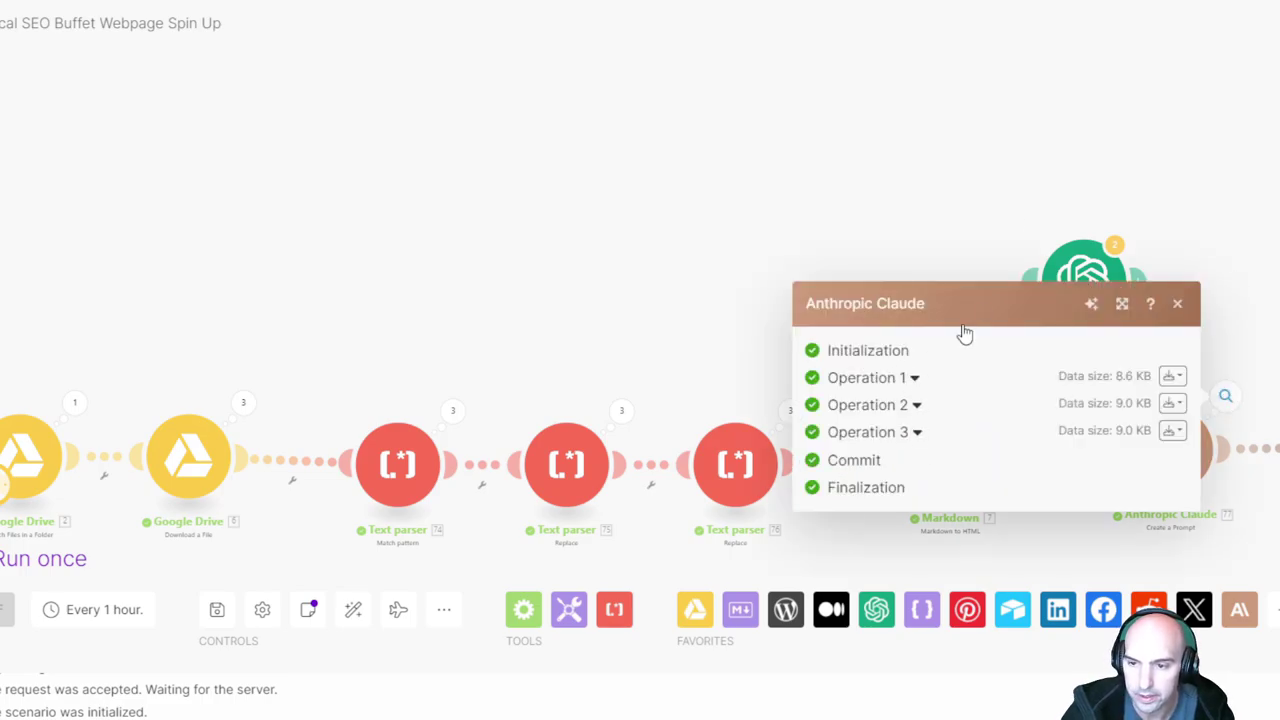
left_click(1177, 304)
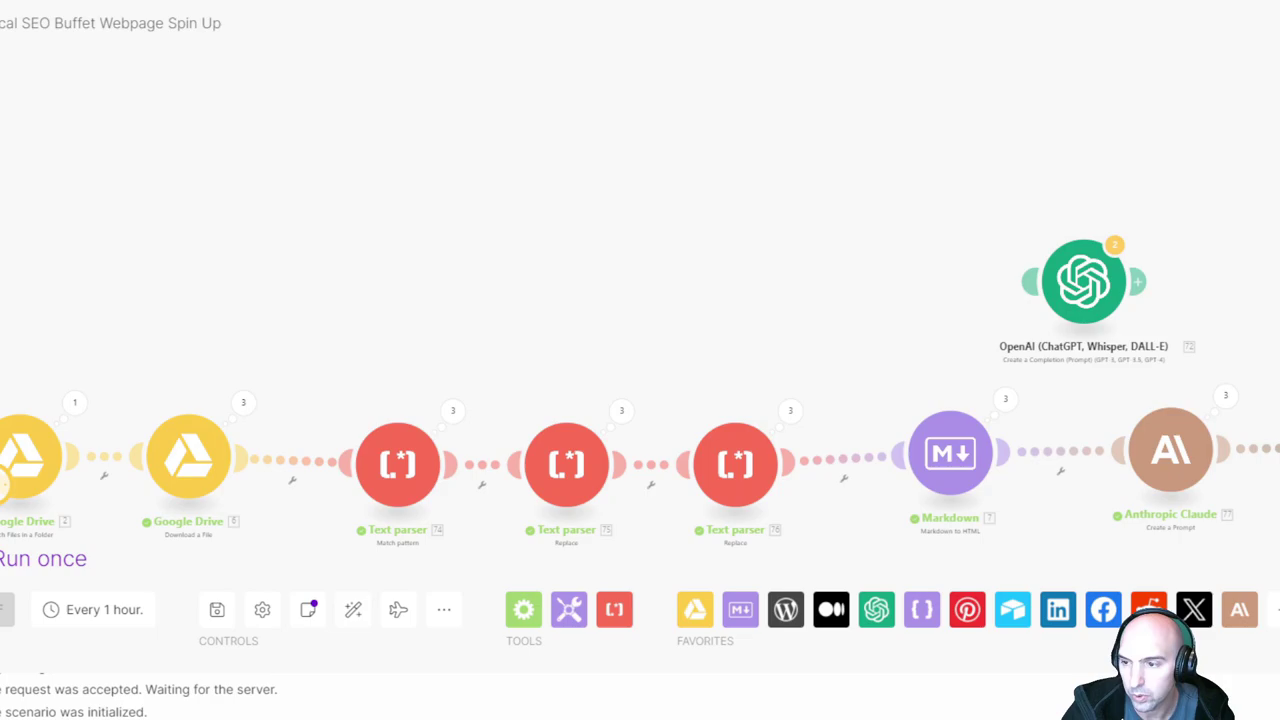
left_click(1275, 395)
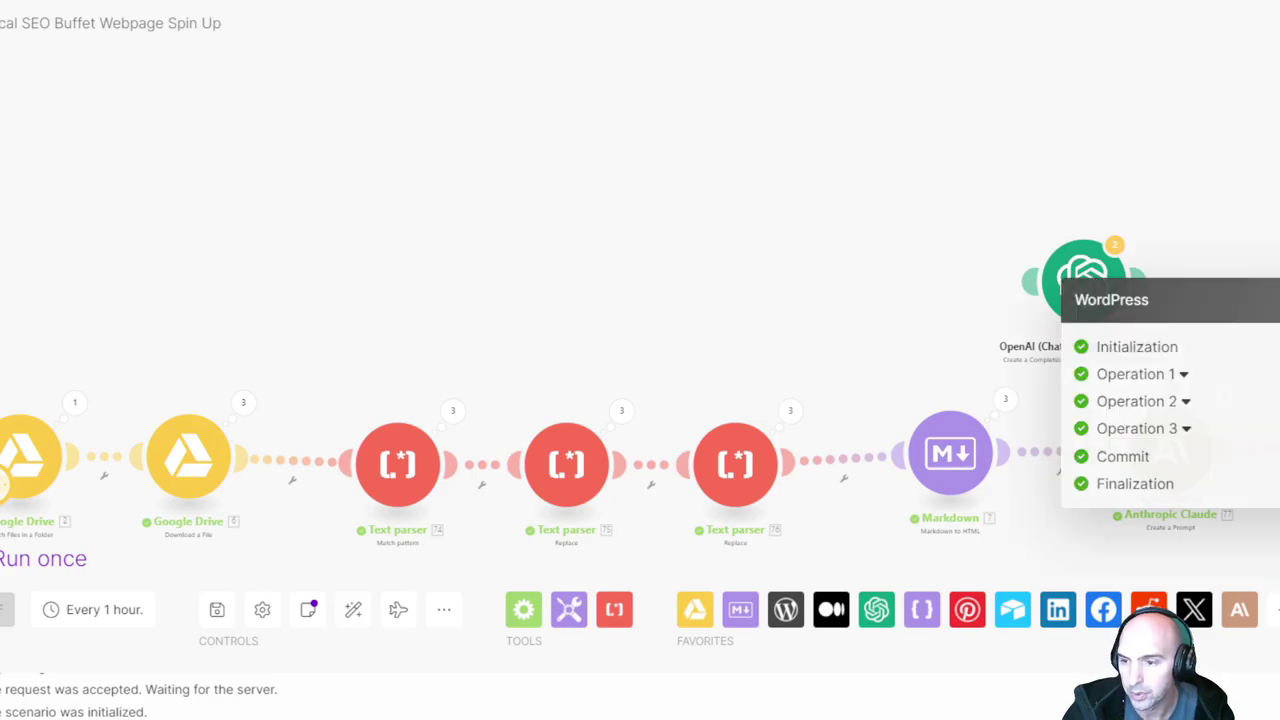
left_click(1192, 374)
left_click(1185, 514)
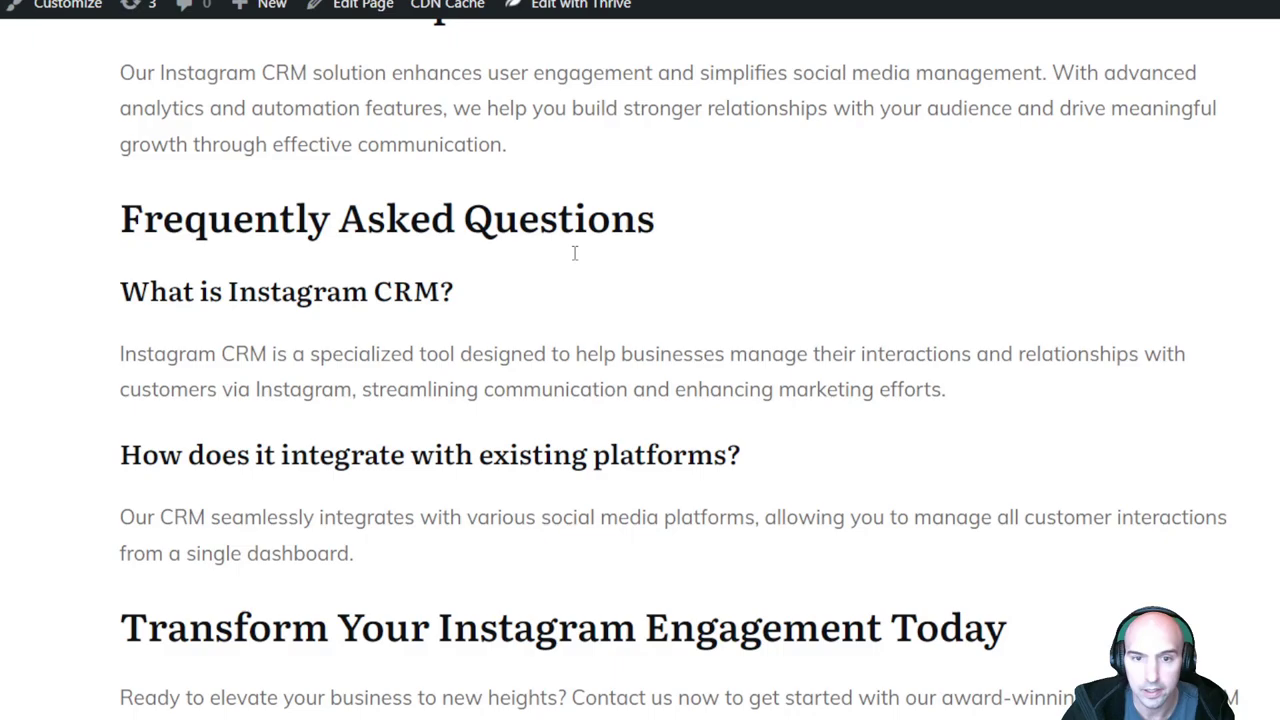
Step: Scroll through the Brea Instagram CRM and Seattle Facebook CRM pages, then the Claude prompt rules
scroll(603, 291, "up", 15)
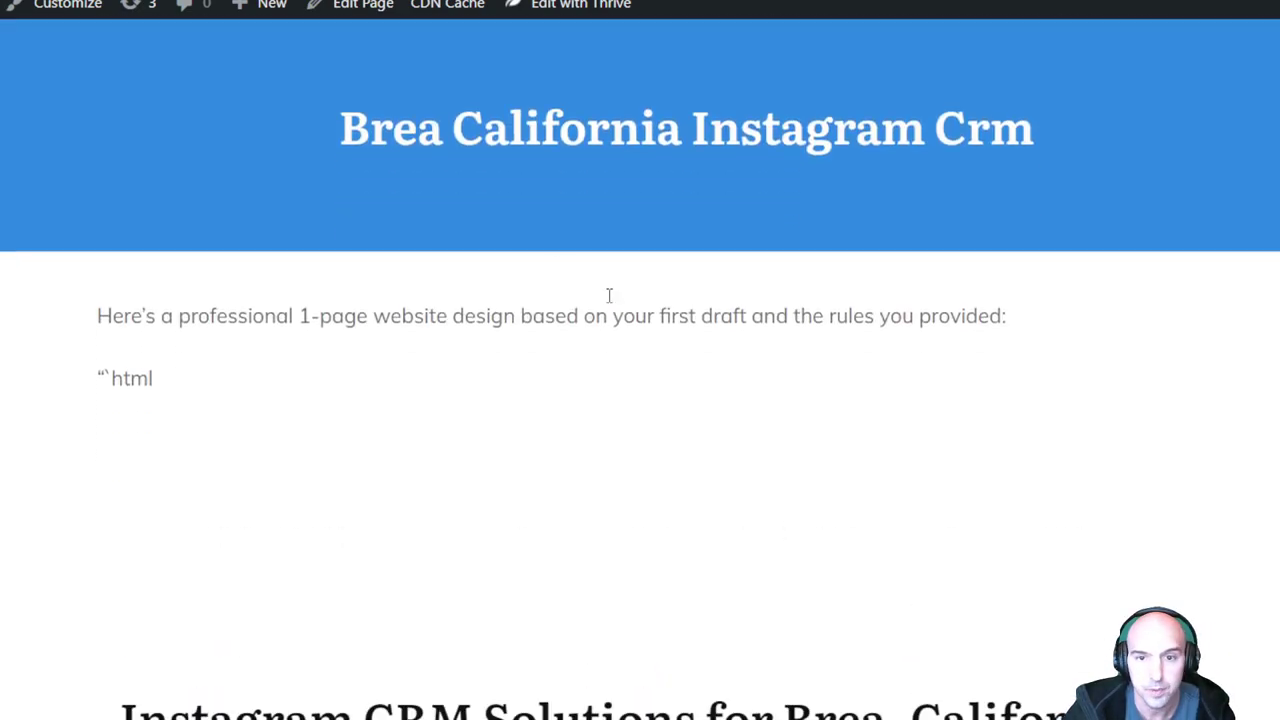
scroll(543, 243, "down", 6)
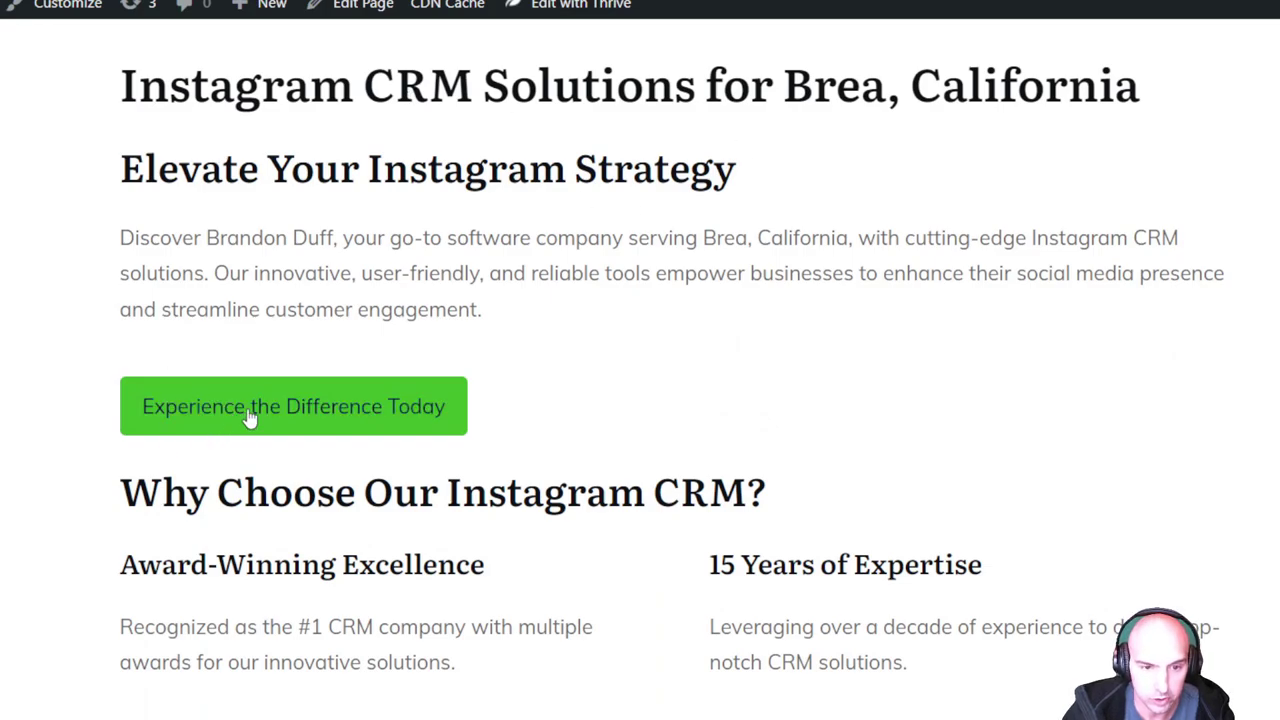
scroll(309, 502, "down", 1)
scroll(309, 502, "down", 3)
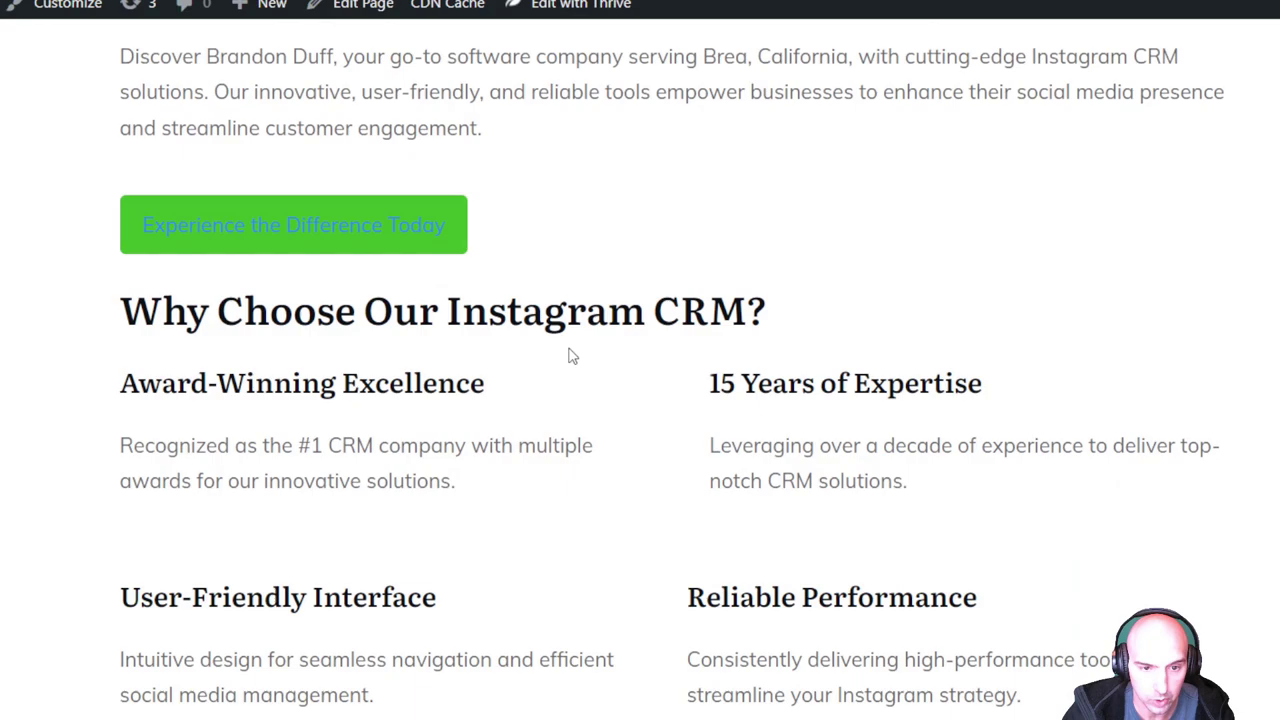
scroll(304, 204, "down", 3)
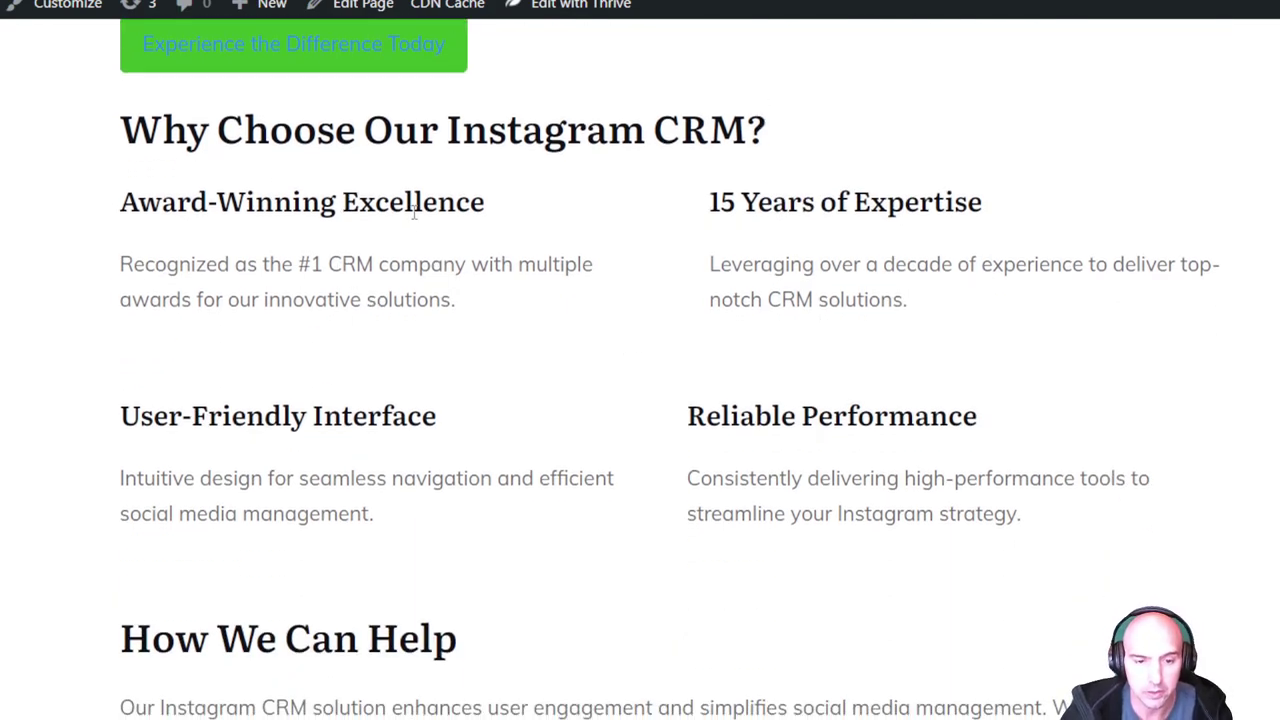
scroll(414, 210, "down", 3)
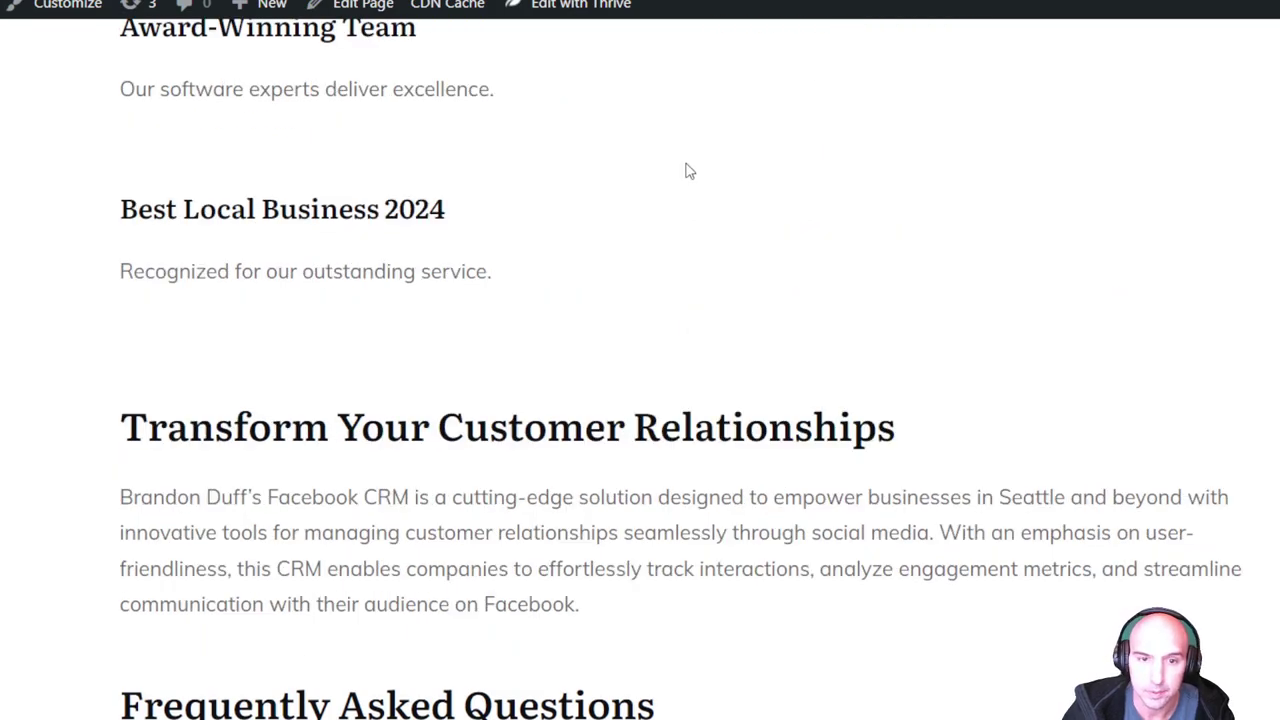
scroll(688, 170, "up", 15)
scroll(389, 271, "down", 4)
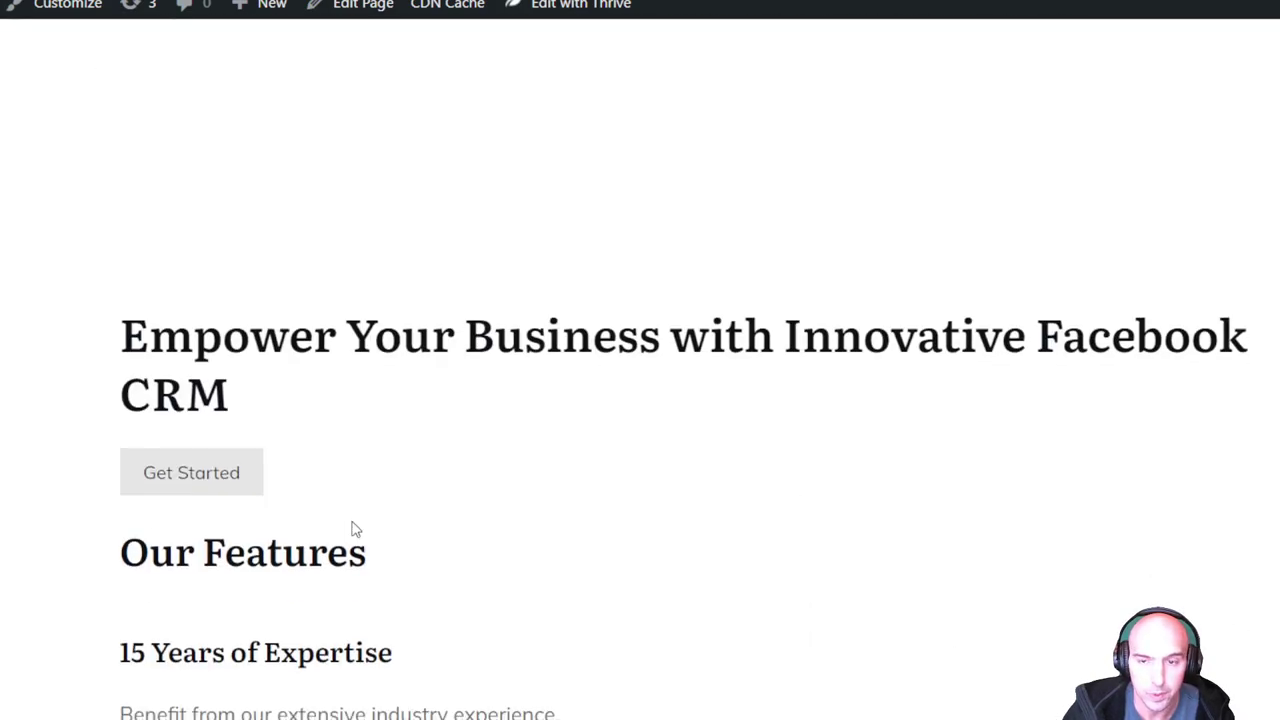
scroll(355, 530, "down", 20)
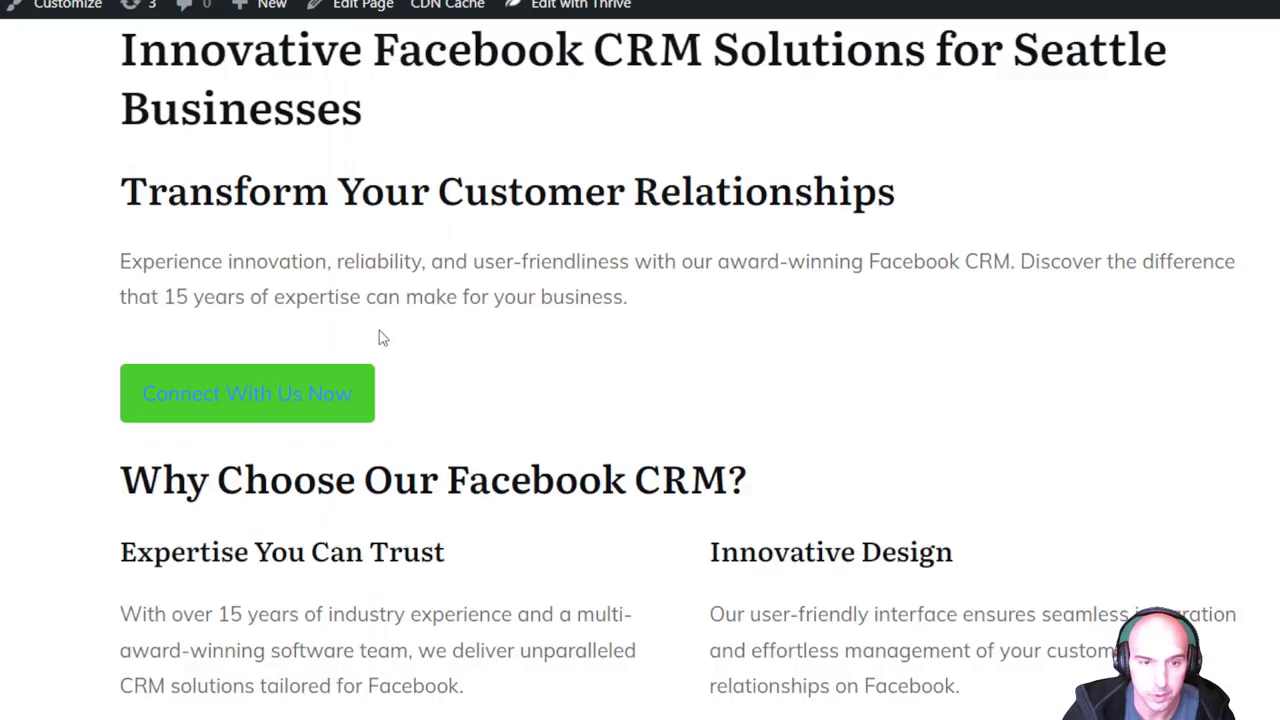
scroll(379, 337, "up", 4)
scroll(380, 337, "down", 10)
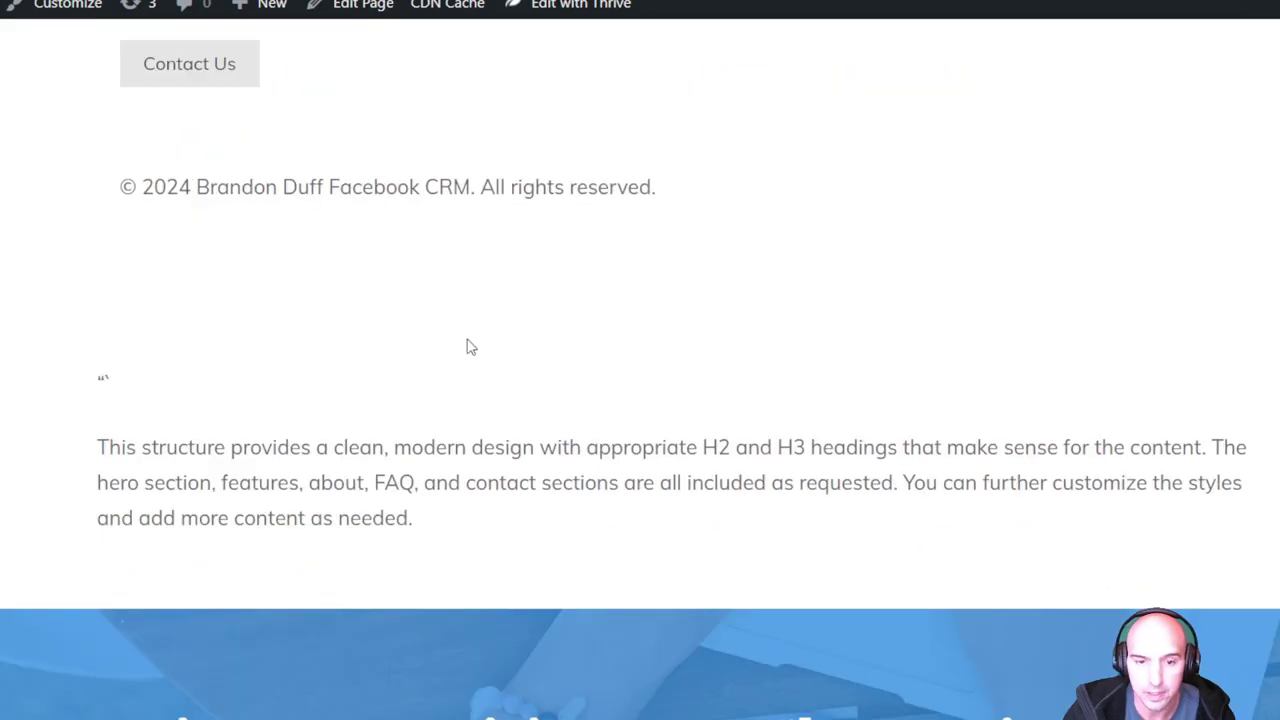
scroll(466, 340, "up", 15)
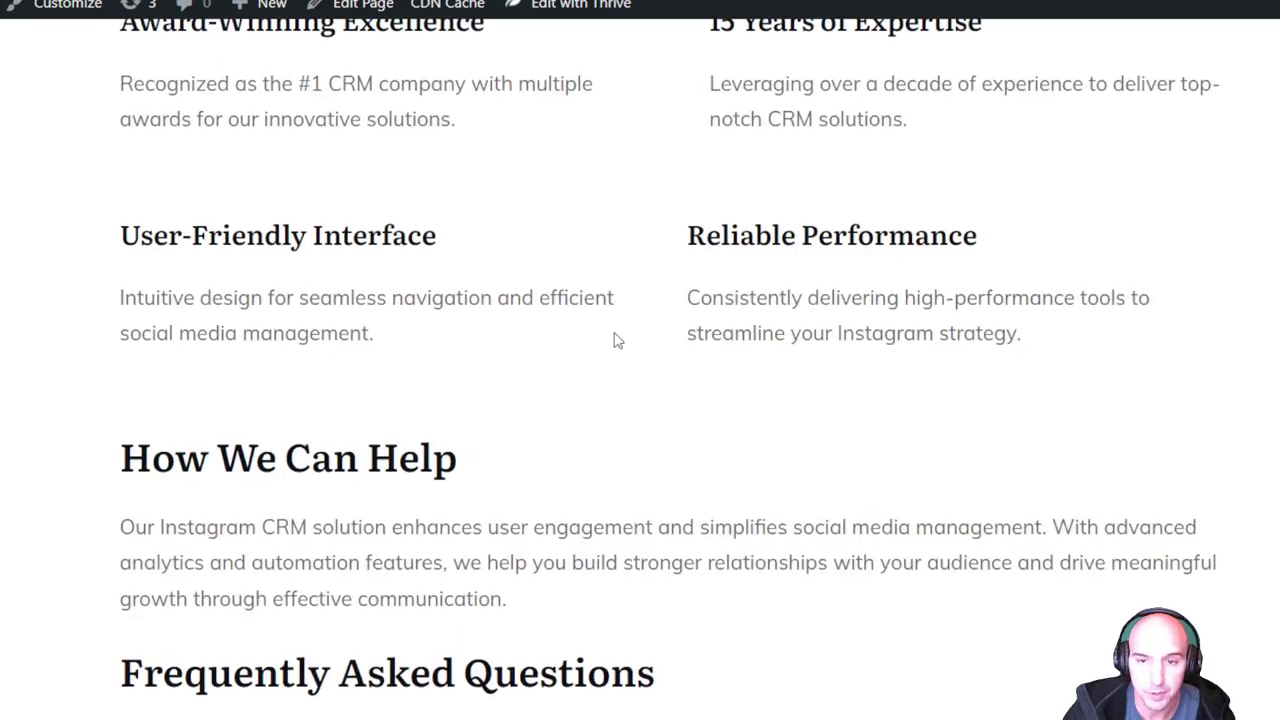
scroll(611, 340, "up", 12)
scroll(611, 345, "down", 3)
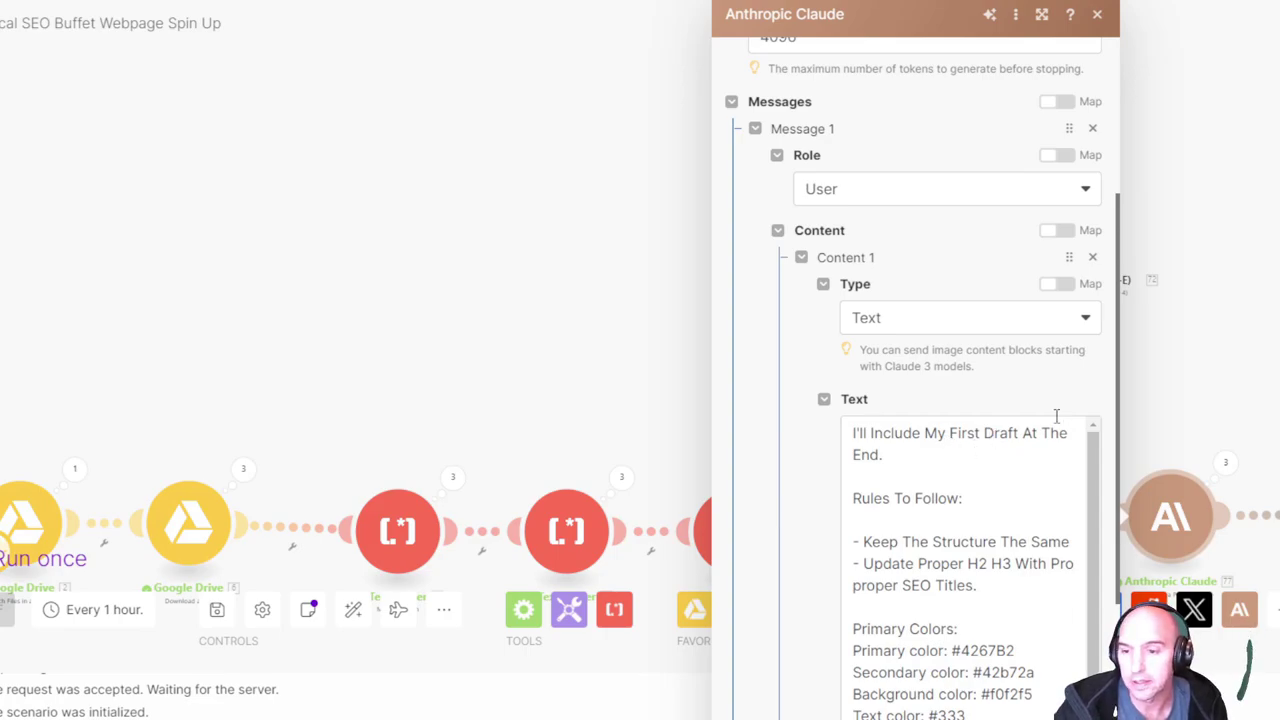
scroll(906, 567, "down", 1)
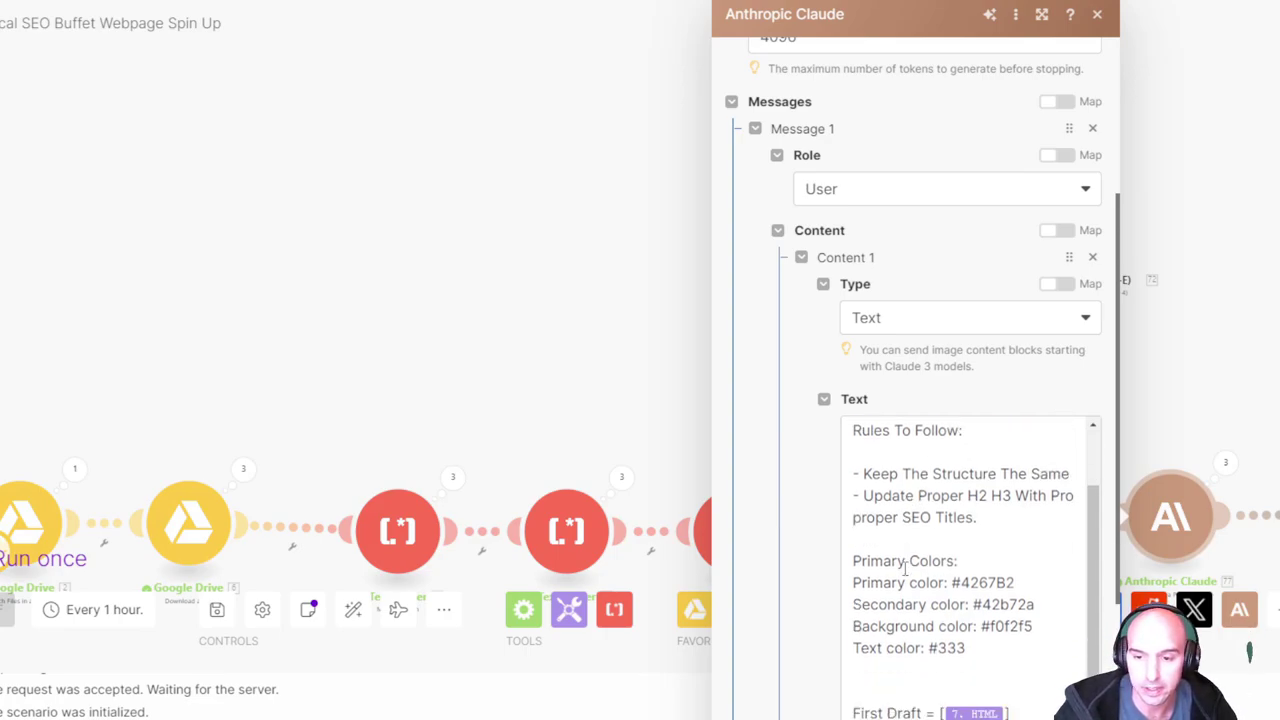
scroll(965, 505, "down", 2)
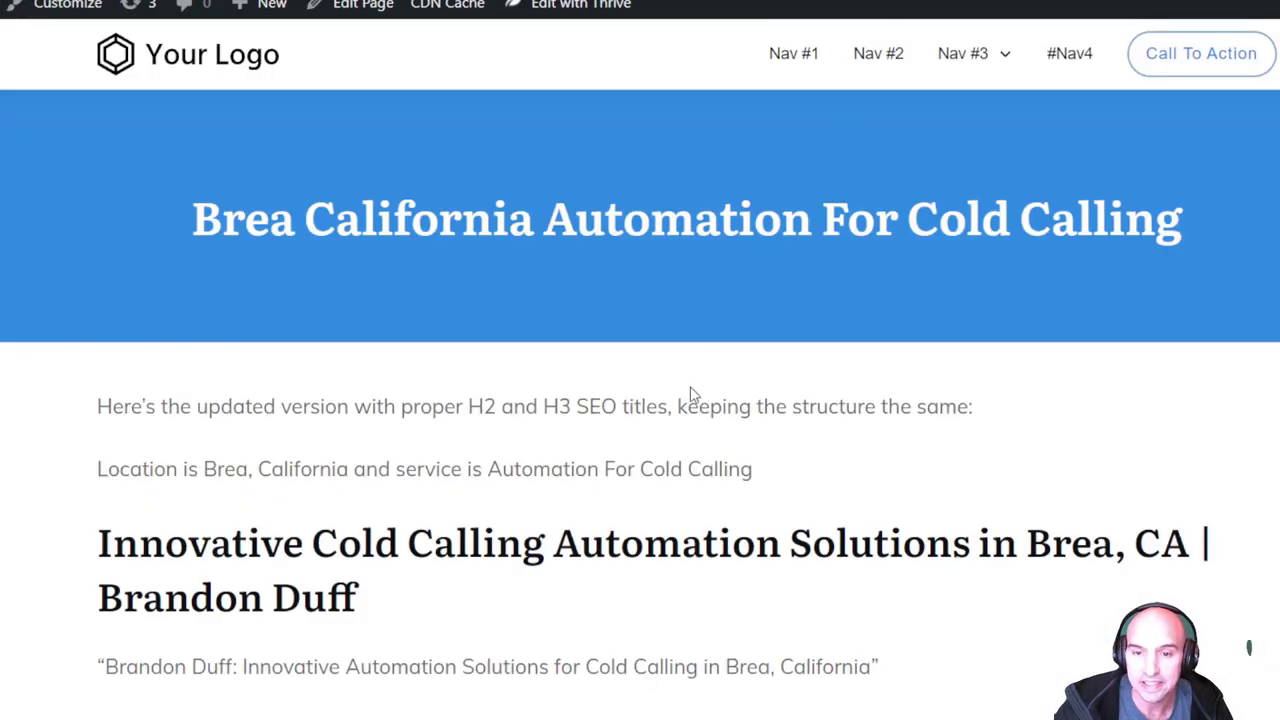
Step: On the Brea California Instagram Crm page, highlight the two preamble lines above the heading
scroll(689, 394, "down", 7)
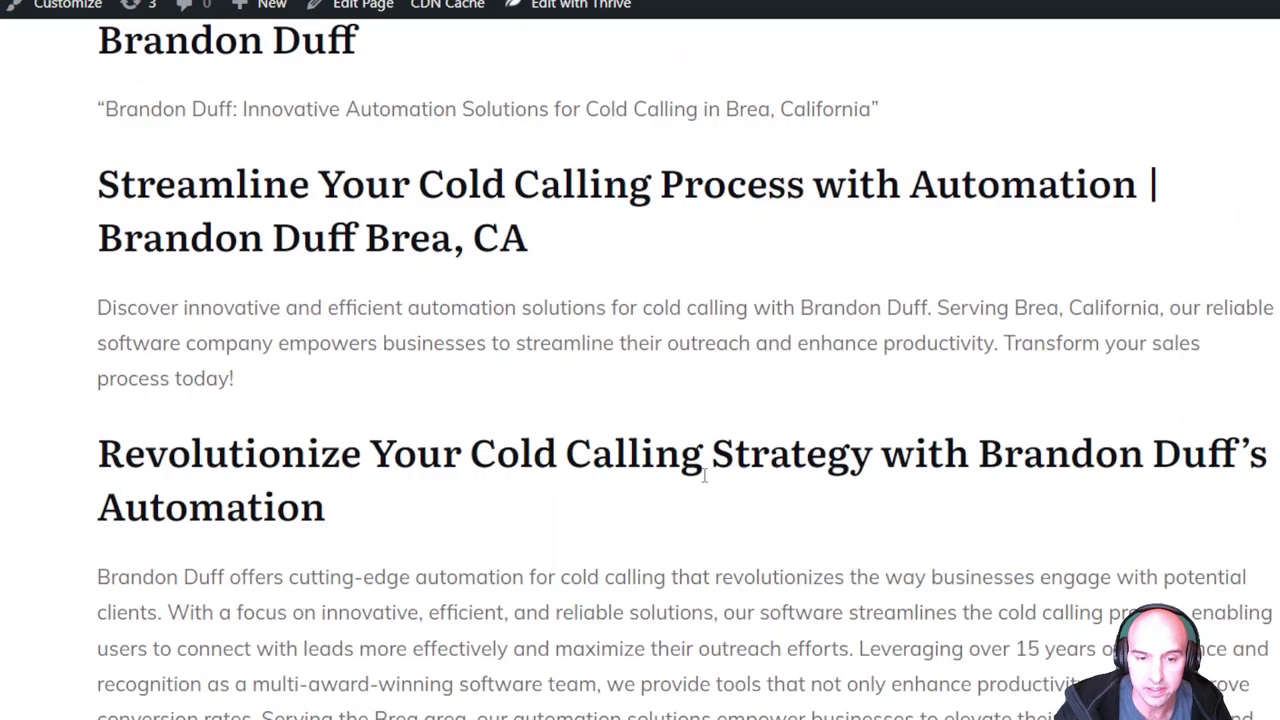
scroll(716, 108, "down", 20)
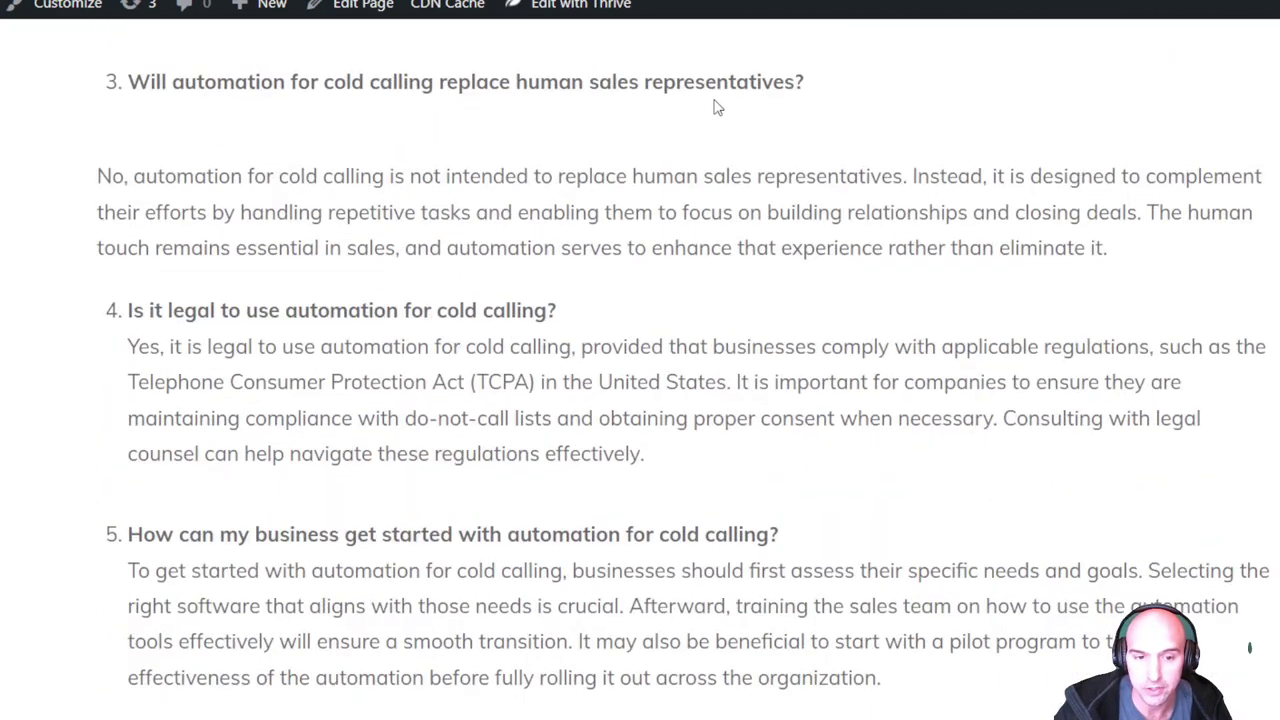
scroll(716, 108, "down", 5)
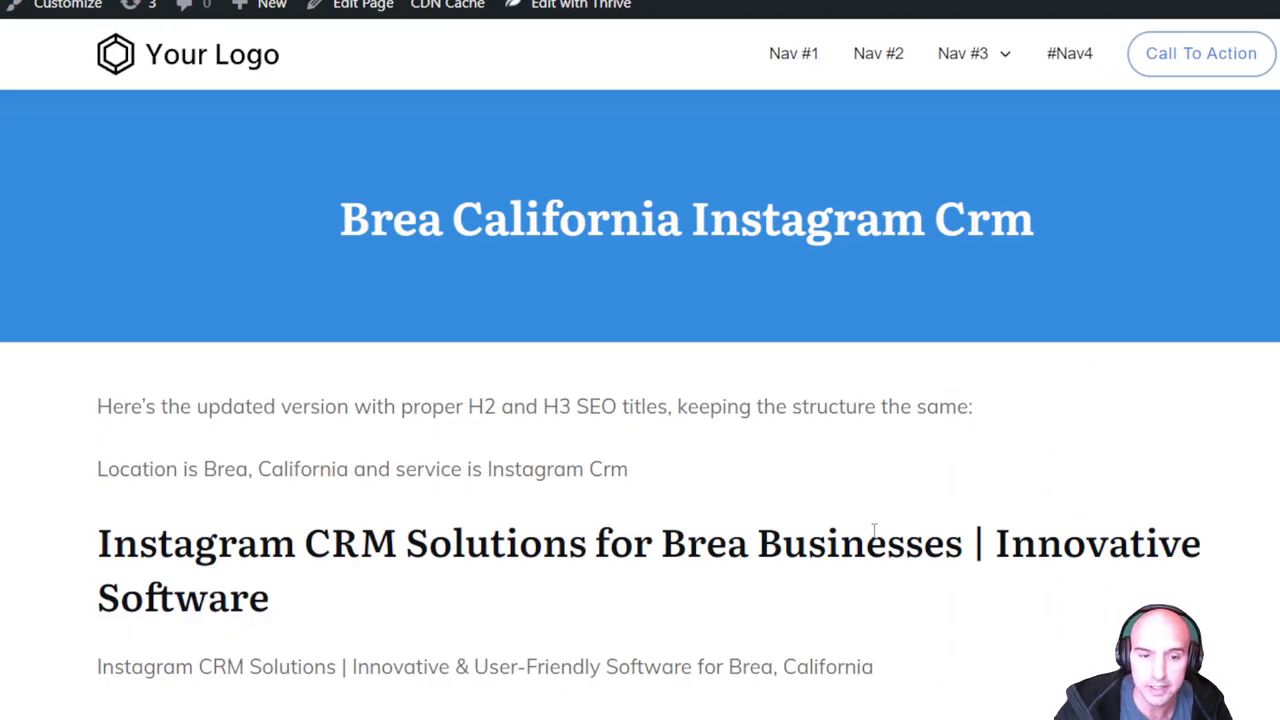
scroll(869, 597, "down", 8)
scroll(700, 617, "up", 8)
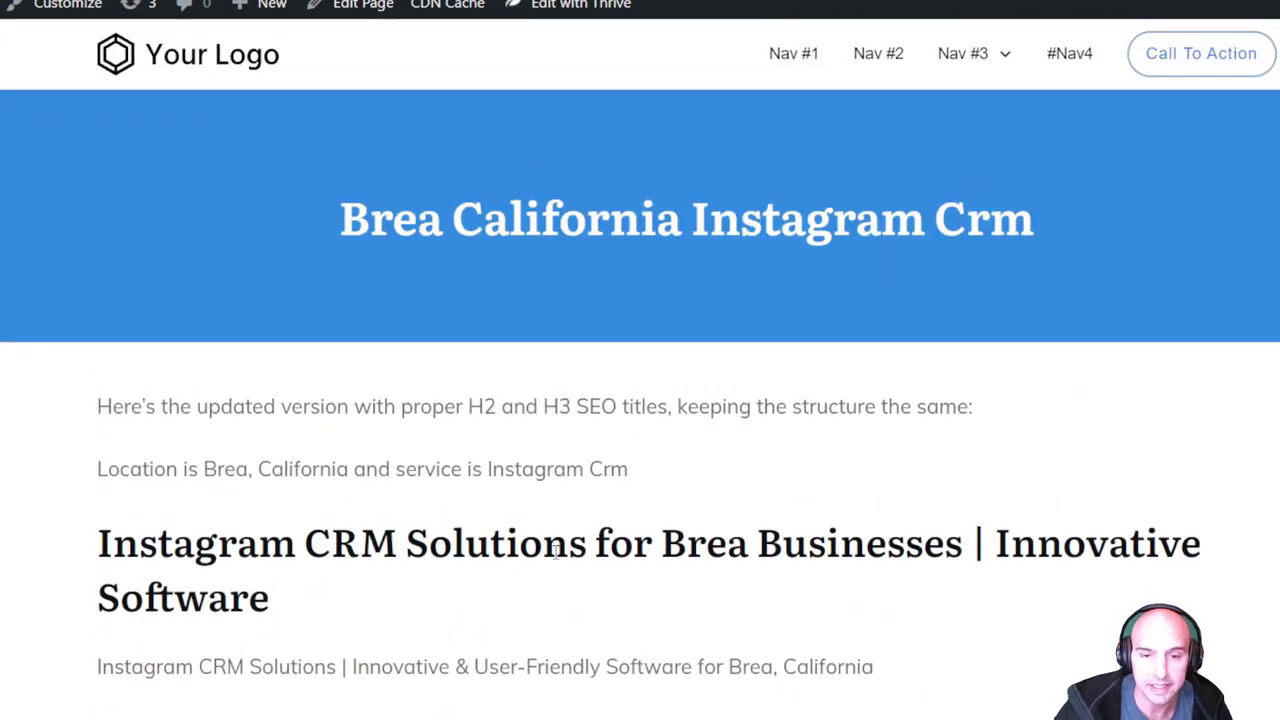
left_click_drag(628, 469, 112, 406)
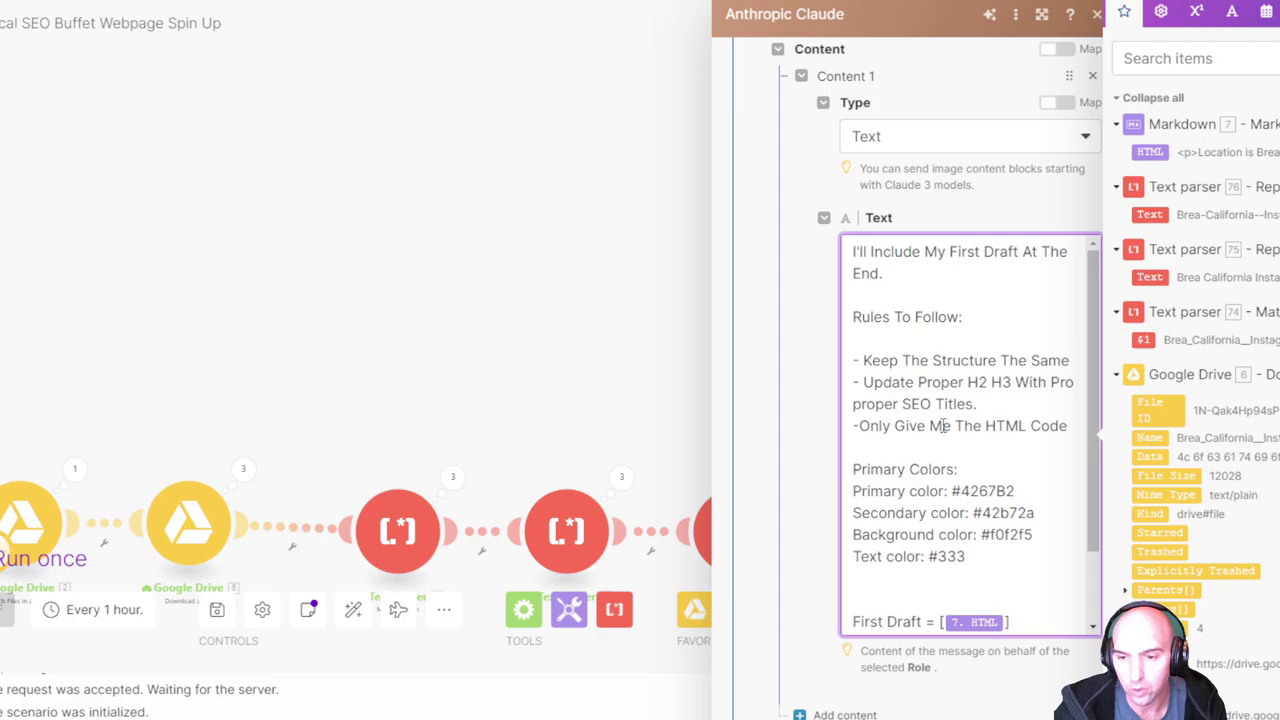
Step: Close the Claude module panels and mark the stray intro text on the Brea preview page
key("Escape")
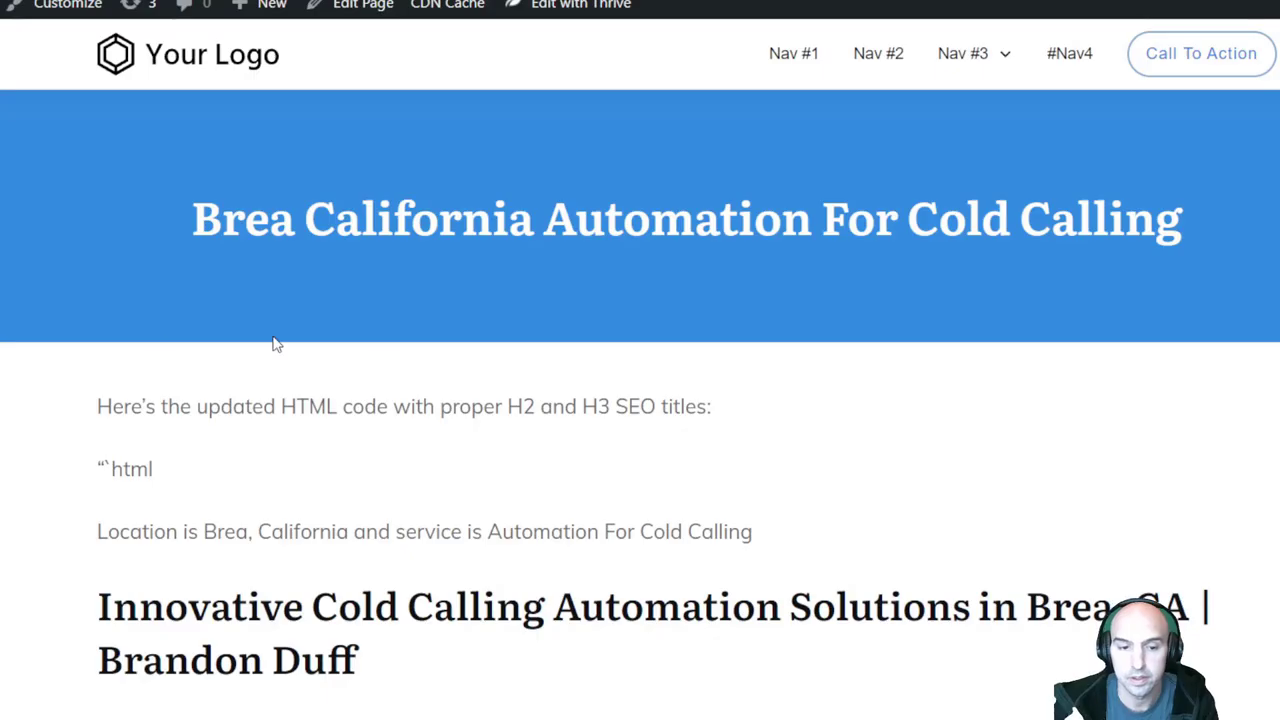
left_click_drag(101, 408, 938, 560)
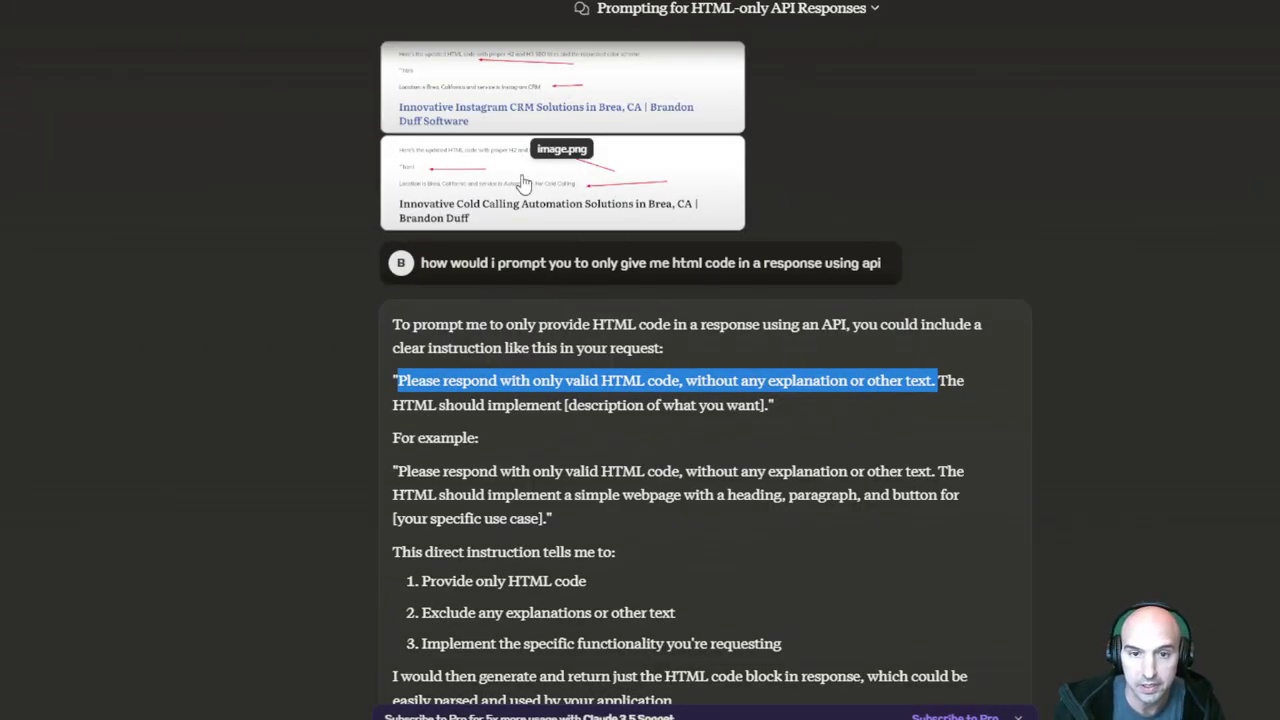
scroll(408, 440, "down", 3)
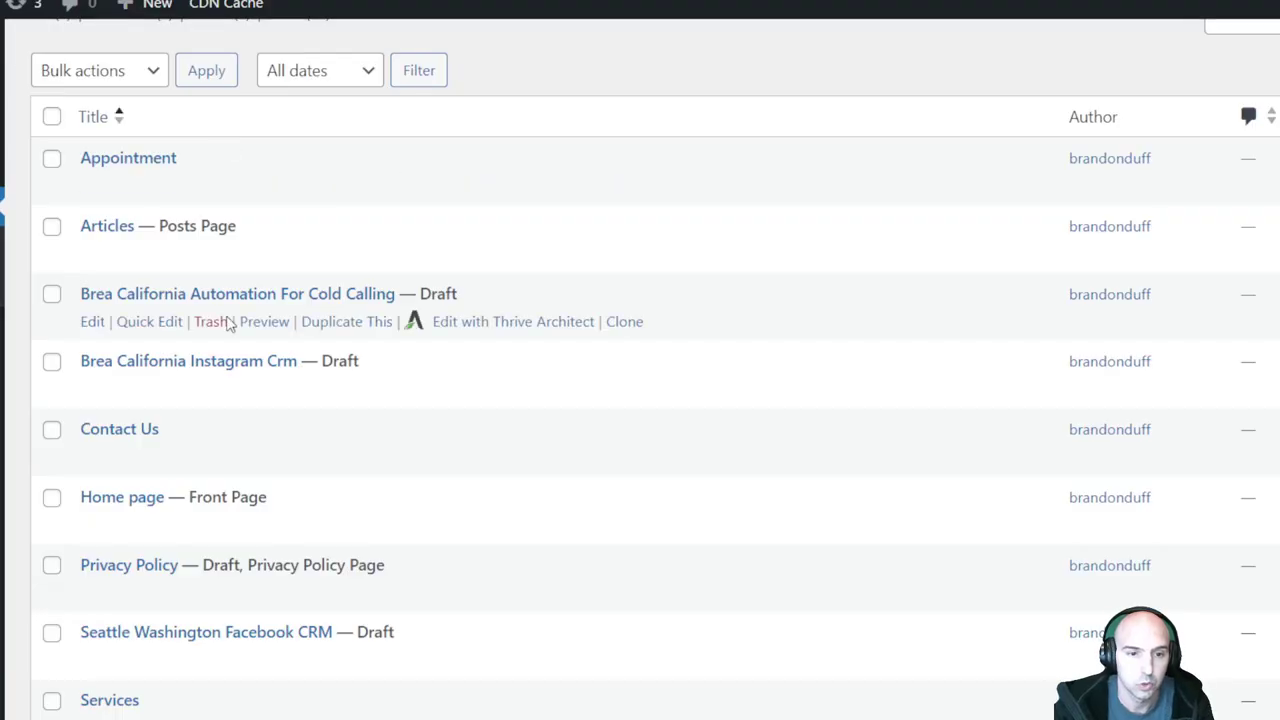
Step: Preview the Brea Cold Calling, Brea Instagram Crm and Seattle Facebook CRM drafts, ending on Seattle
left_click(263, 322)
left_click(264, 390)
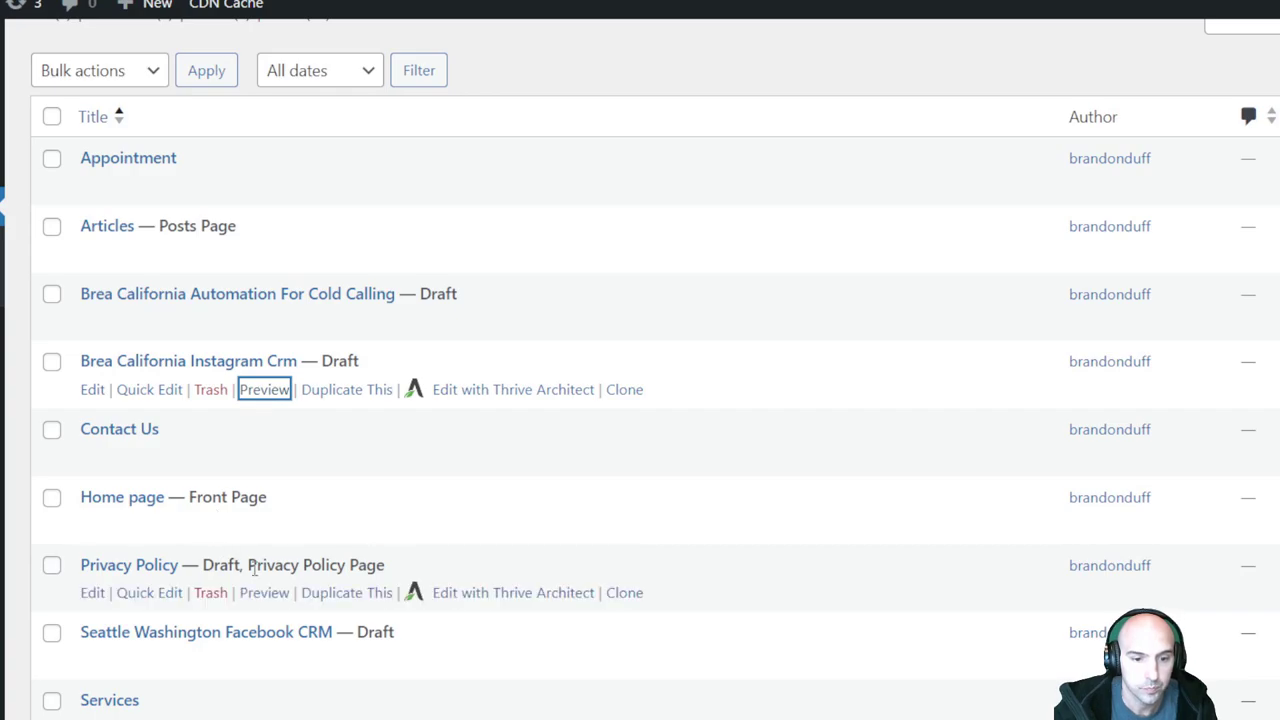
left_click(247, 663)
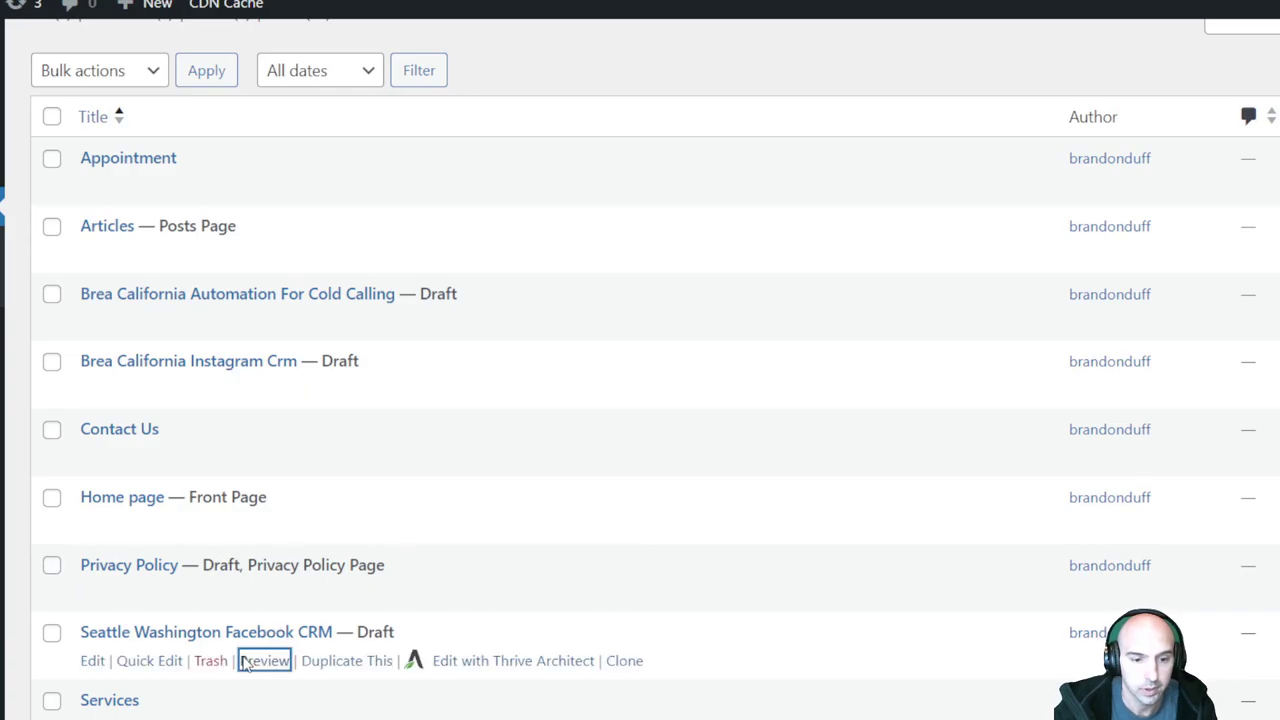
left_click(737, 5)
key("ctrl+Tab")
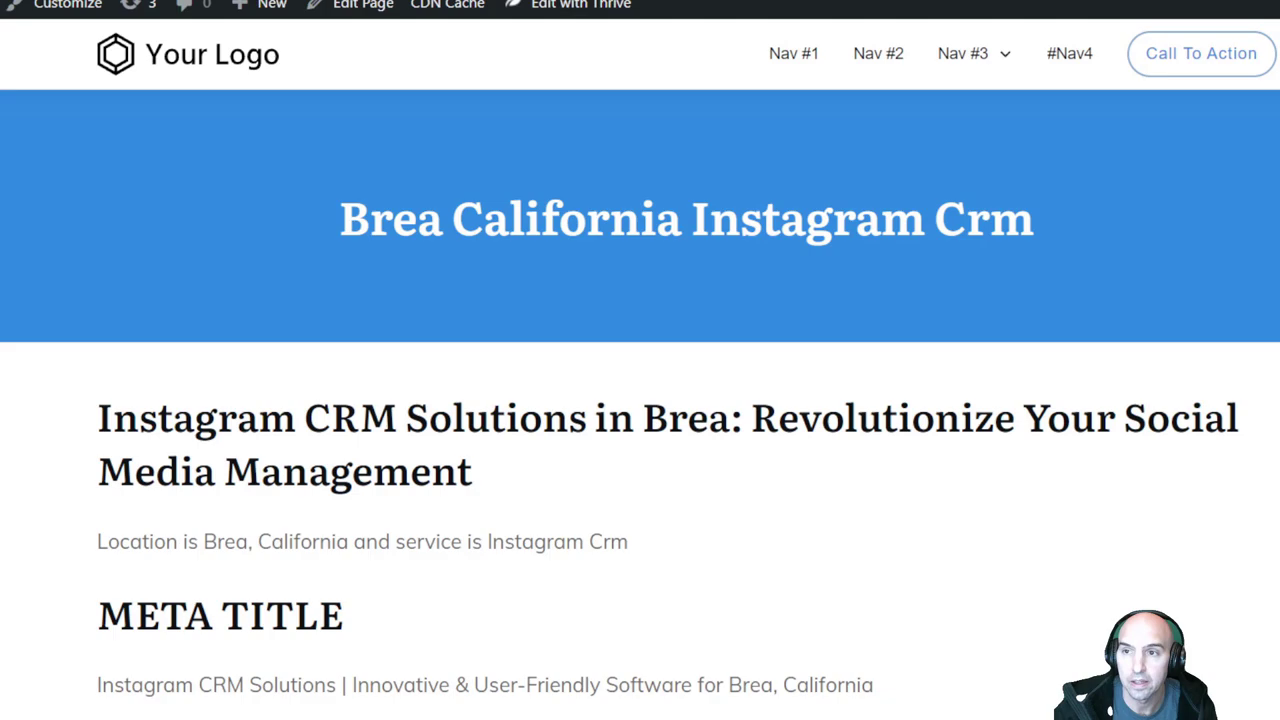
key("ctrl+Tab")
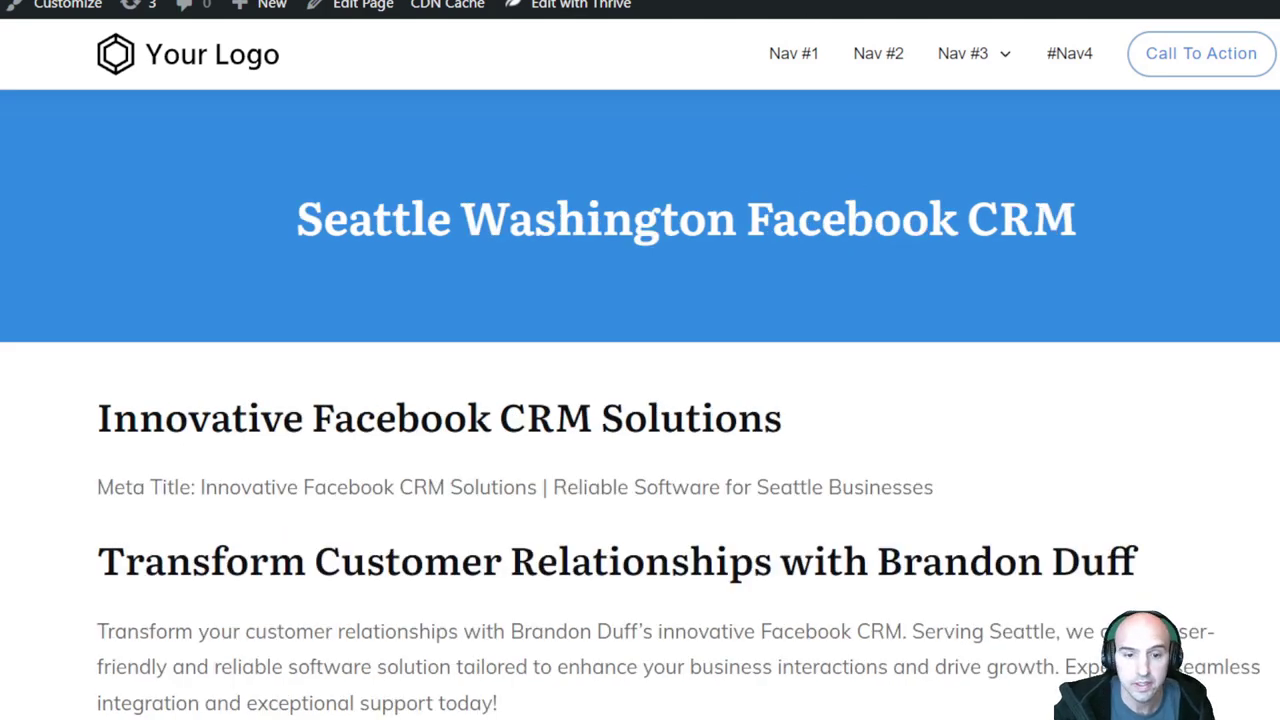
scroll(592, 418, "down", 3)
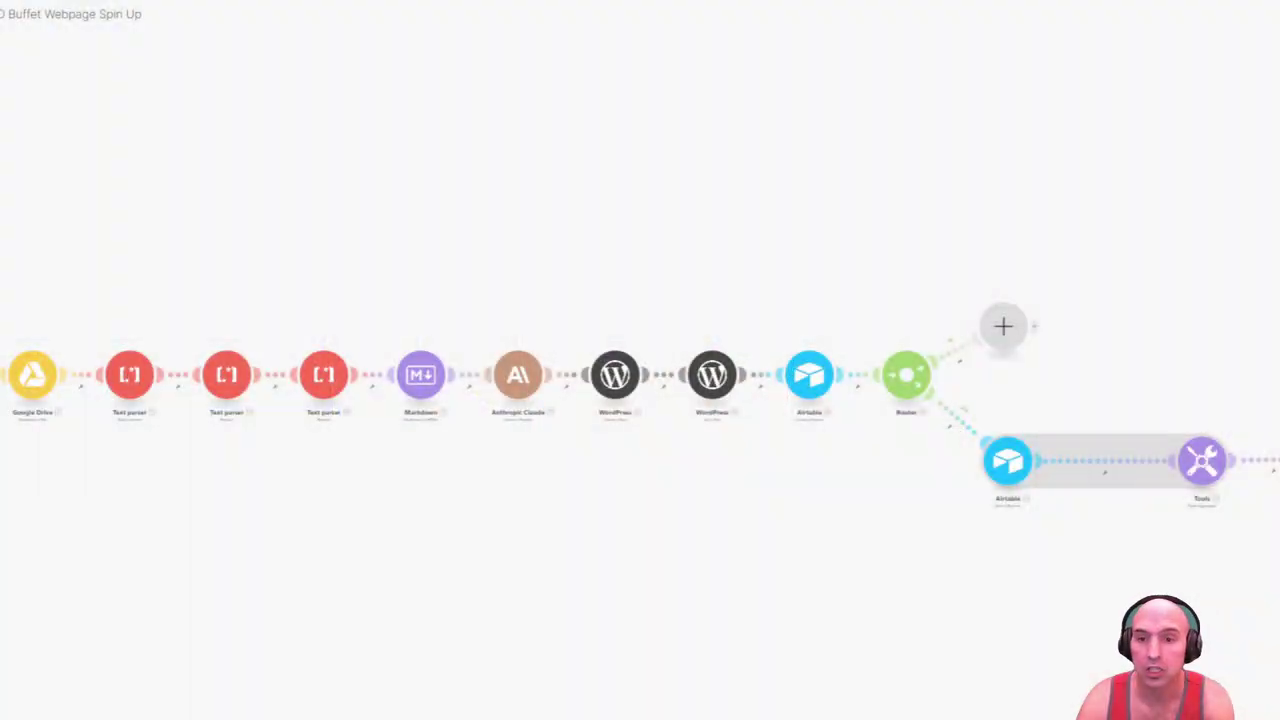
Step: Bring the Router branches into view and move the Anthropic Claude module closer to Tools
scroll(778, 247, "up", 3)
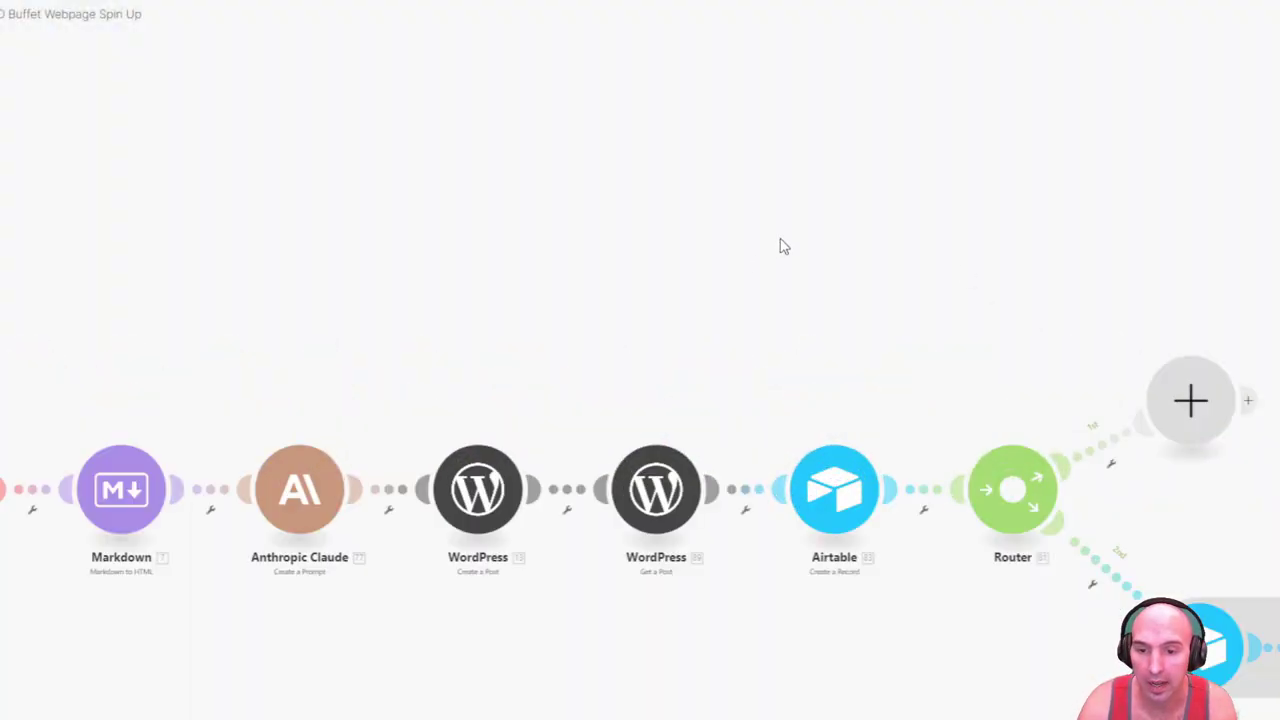
left_click_drag(780, 246, 560, 3)
scroll(900, 250, "right", 4)
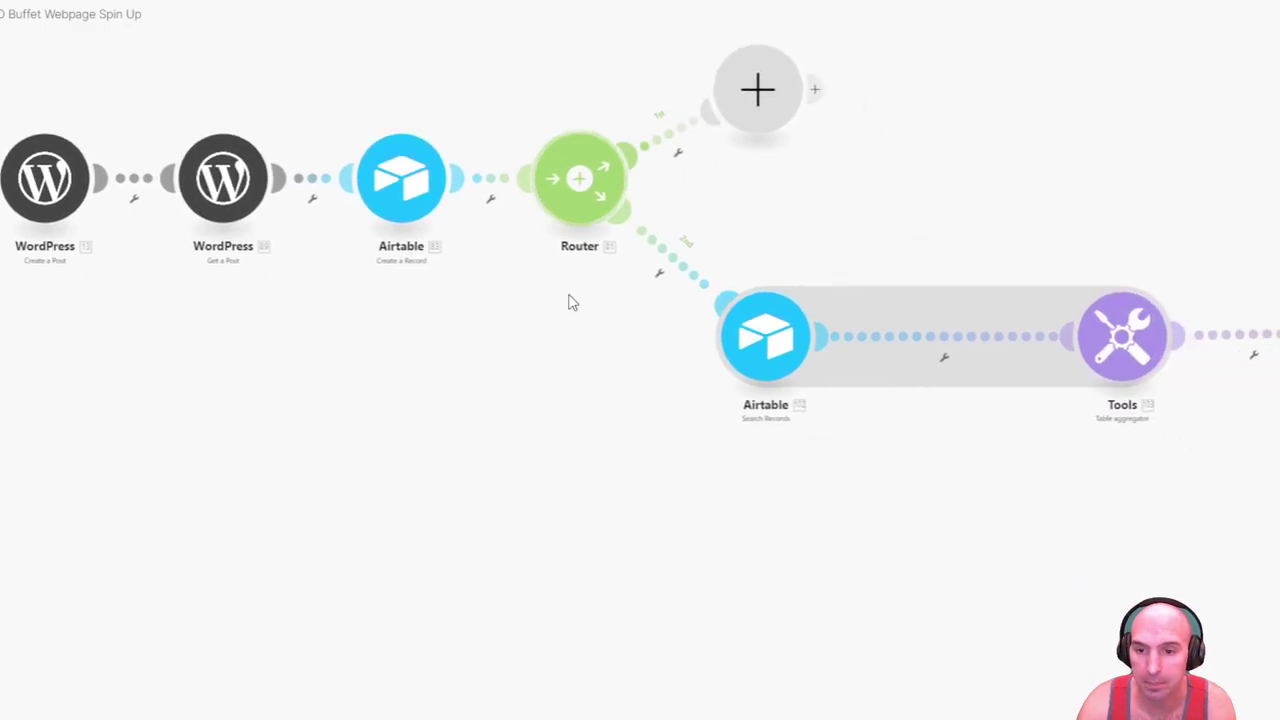
scroll(760, 225, "right", 3)
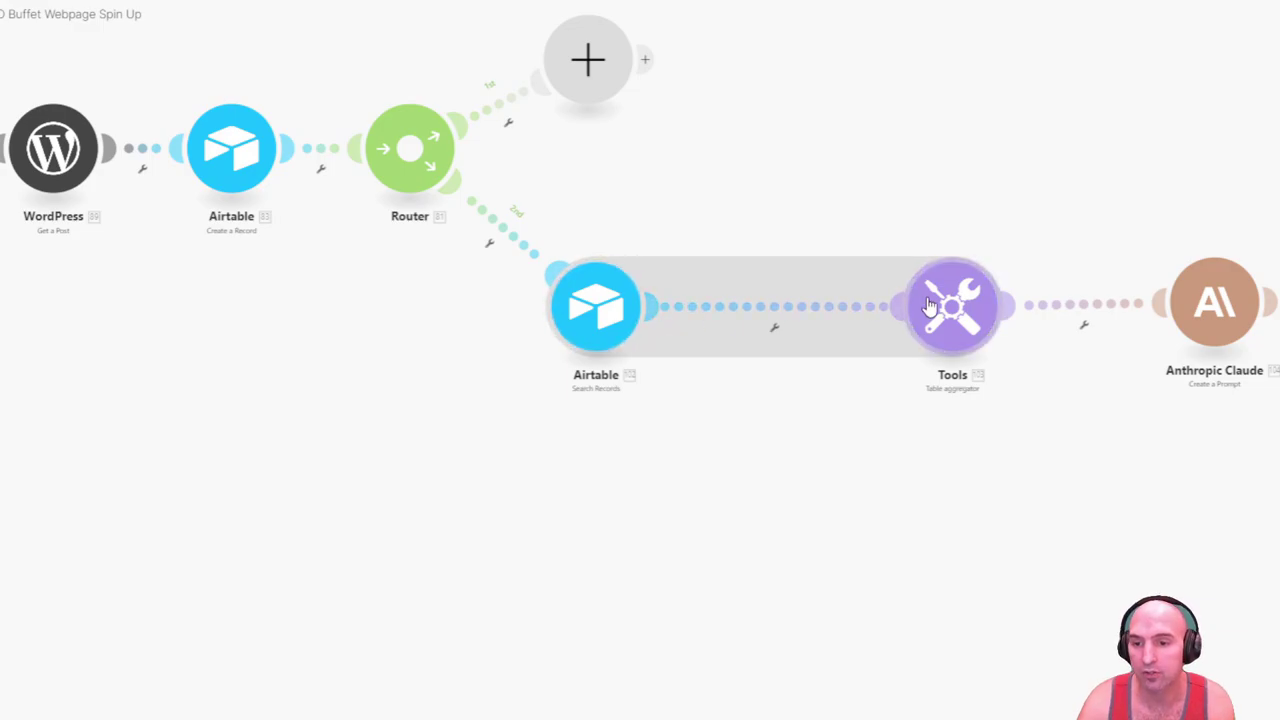
scroll(928, 305, "right", 4)
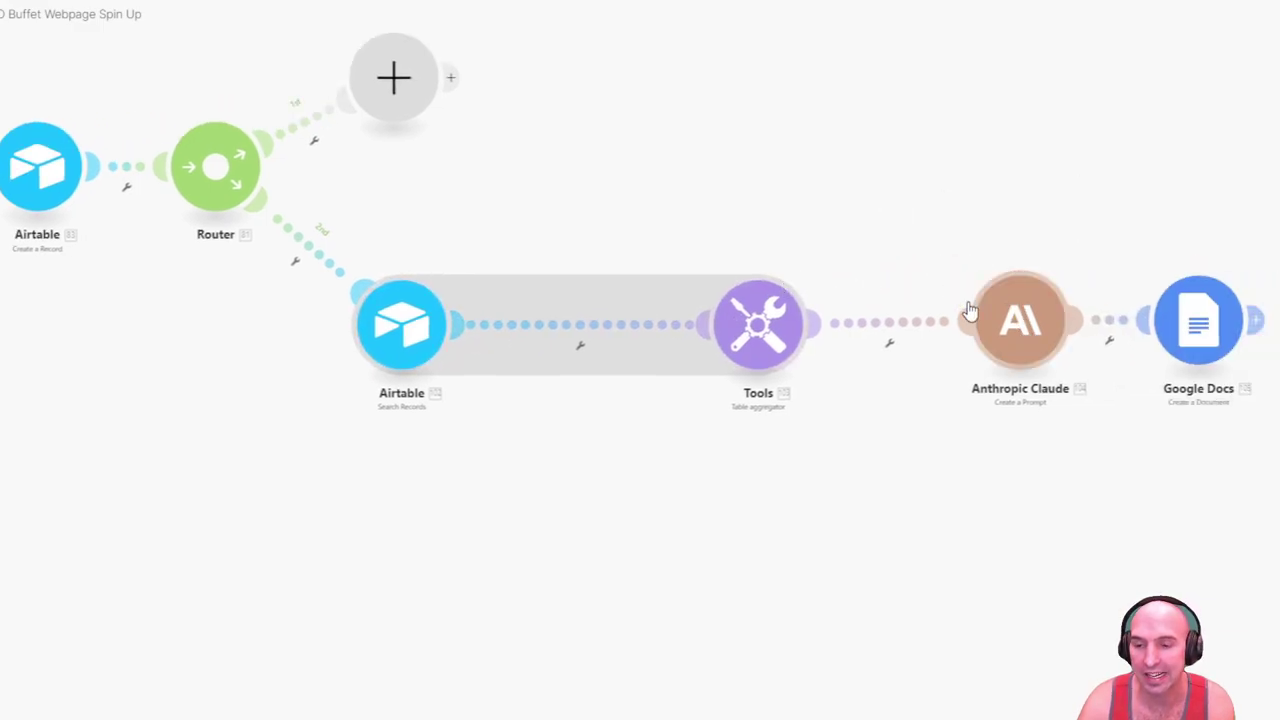
left_click_drag(968, 310, 975, 332)
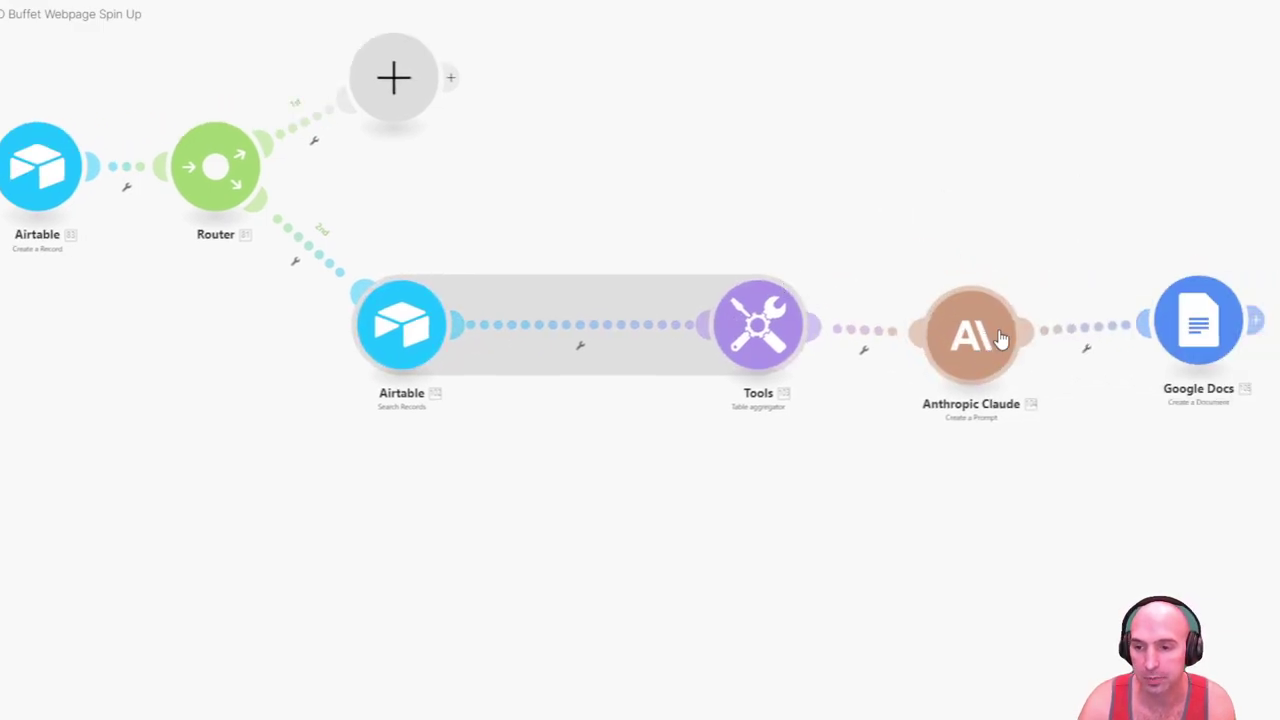
Step: Check the Google Docs module, then select the 15 generated article titles in the document
left_click(1205, 330)
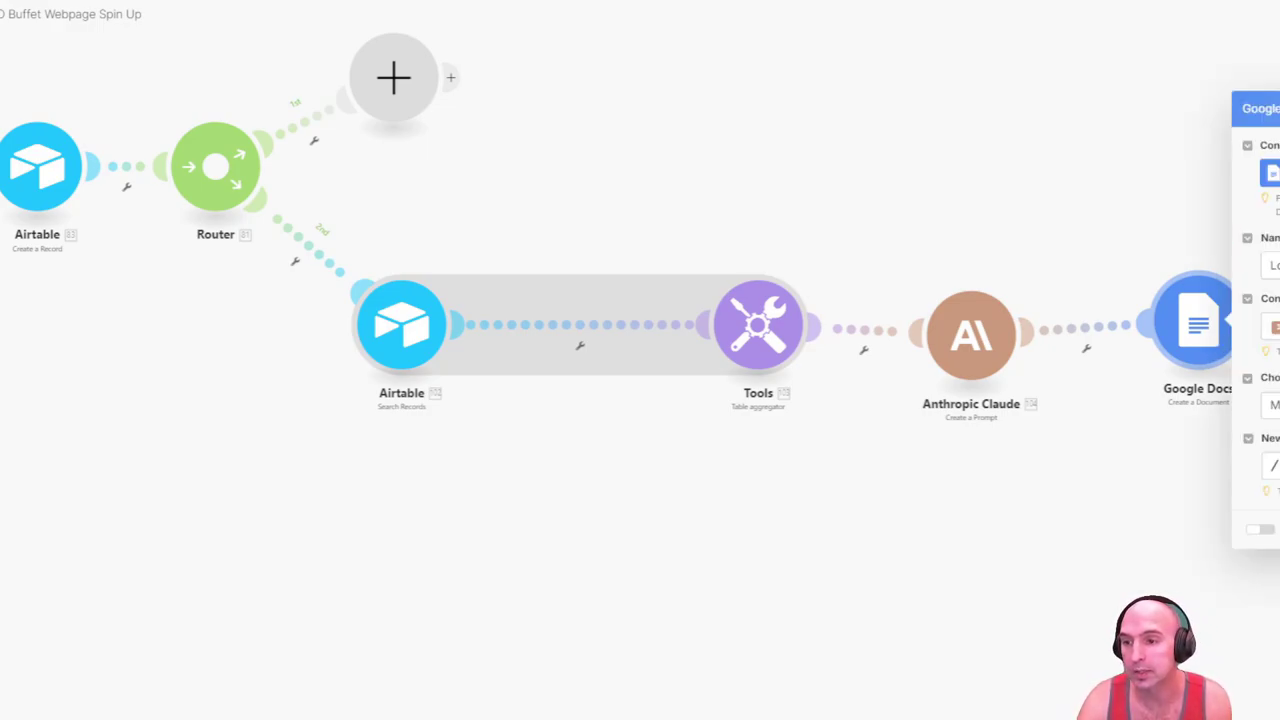
key("Escape")
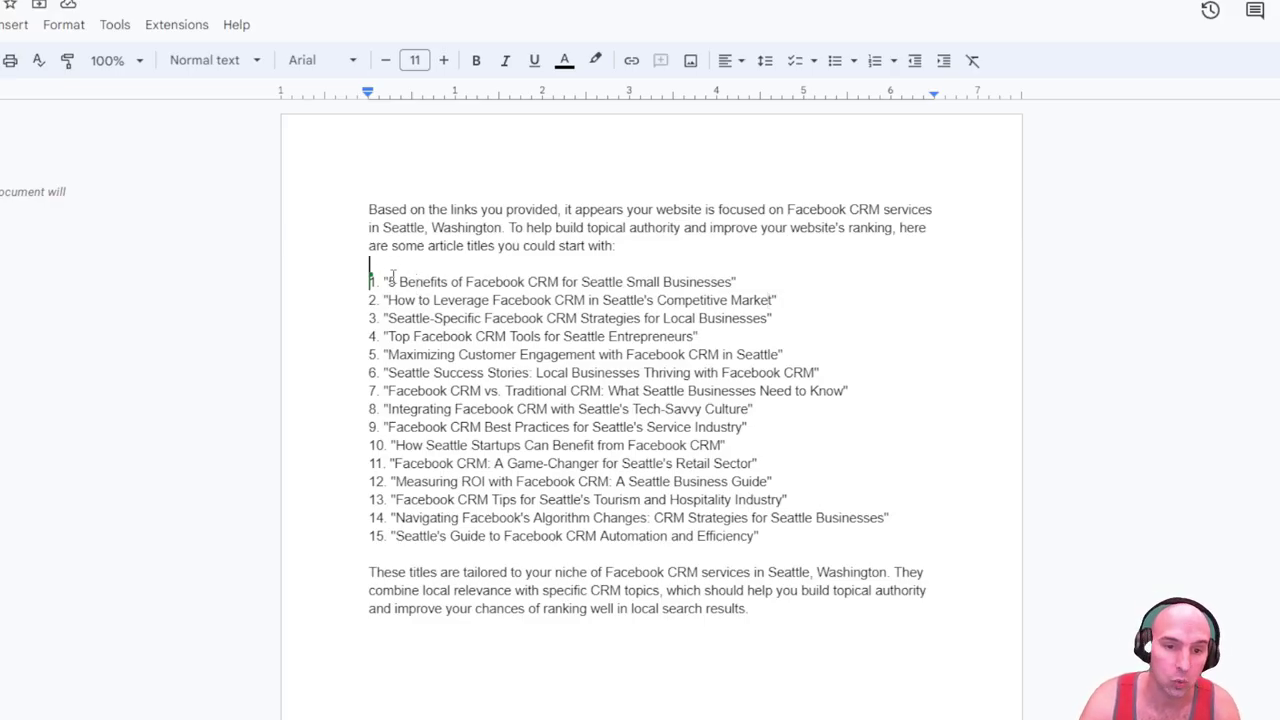
left_click_drag(370, 264, 837, 547)
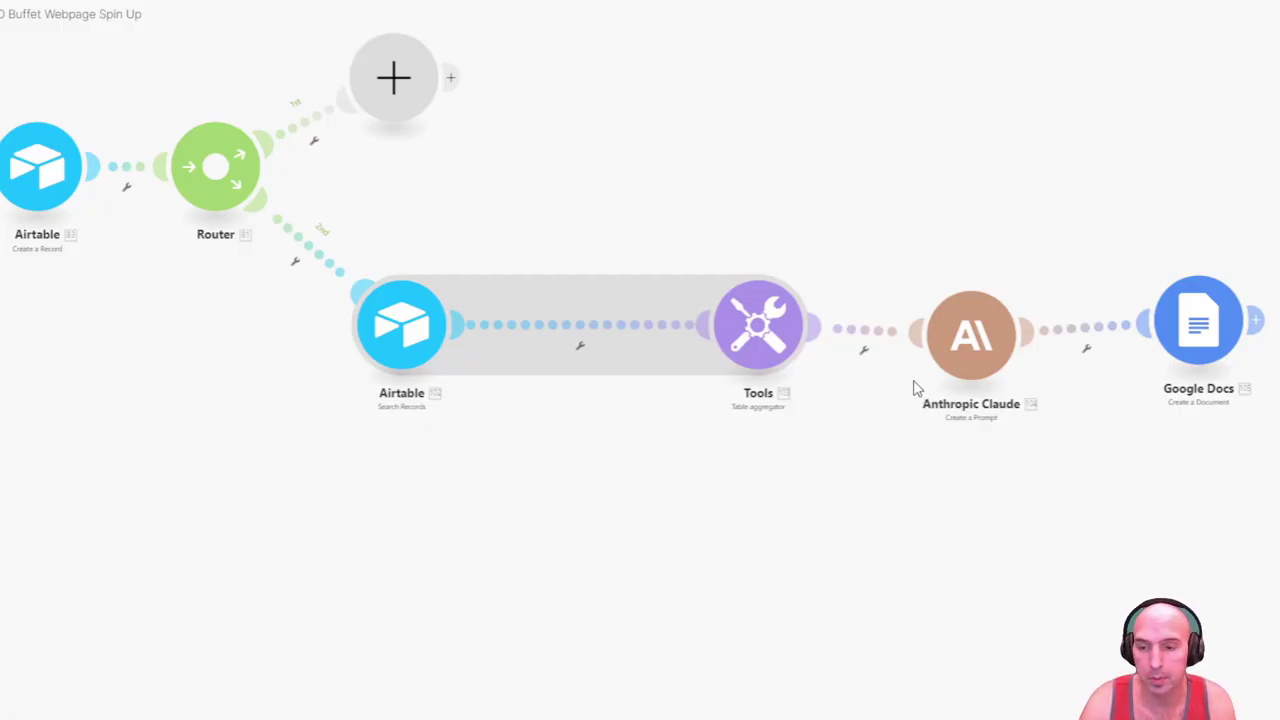
Step: Open the Airtable Search Records settings: base Local SEO Website Builder, Table 1
scroll(809, 180, "right", 4)
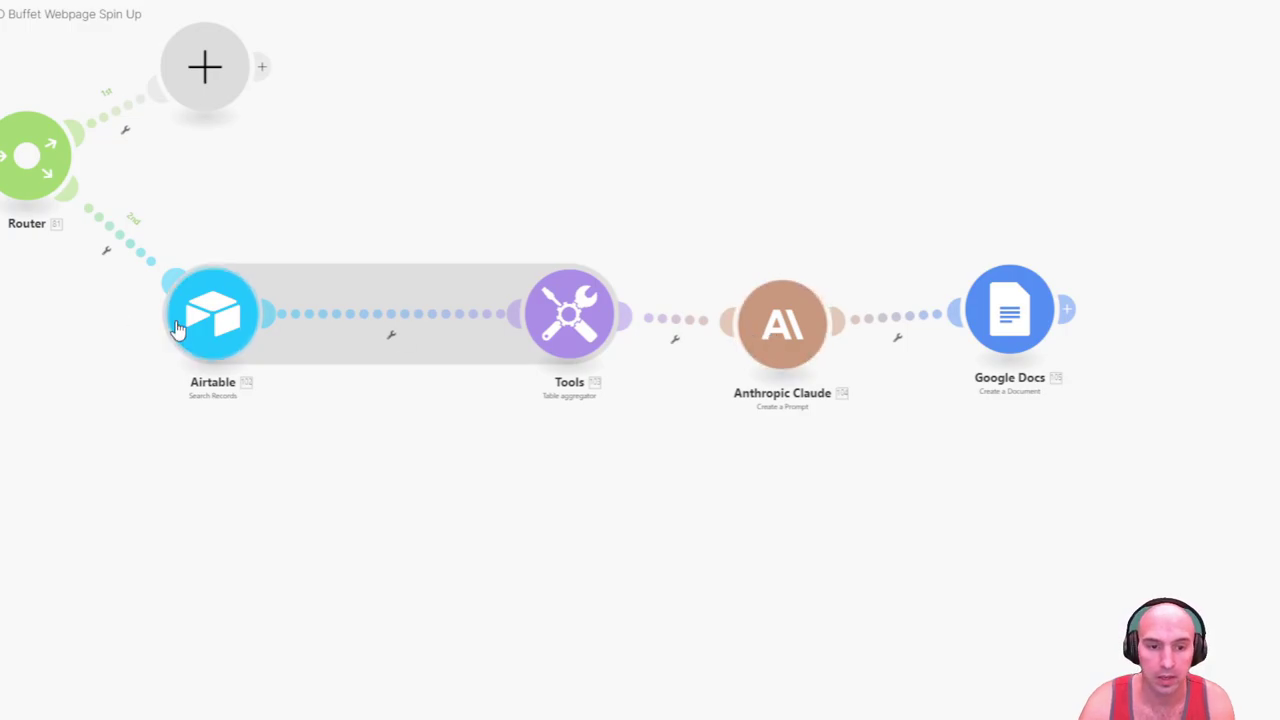
left_click(176, 330)
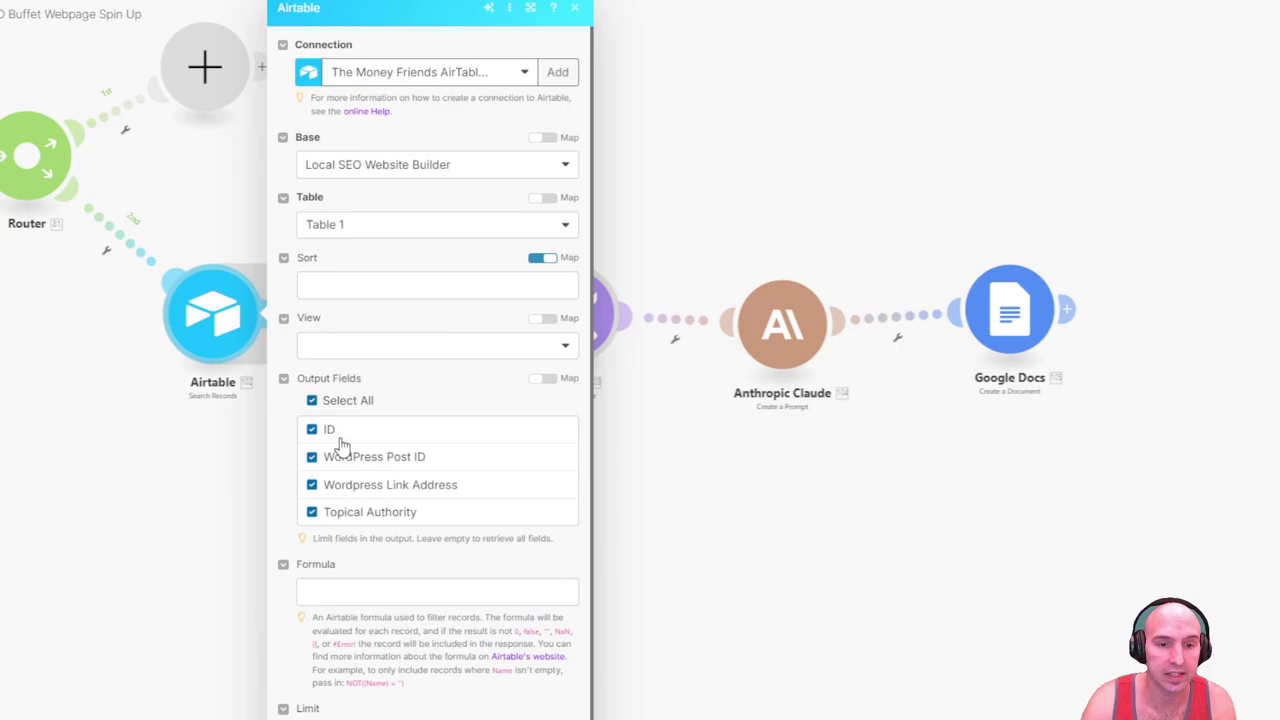
Step: Close the Airtable module settings and briefly check the Tools table aggregator settings
key("Escape")
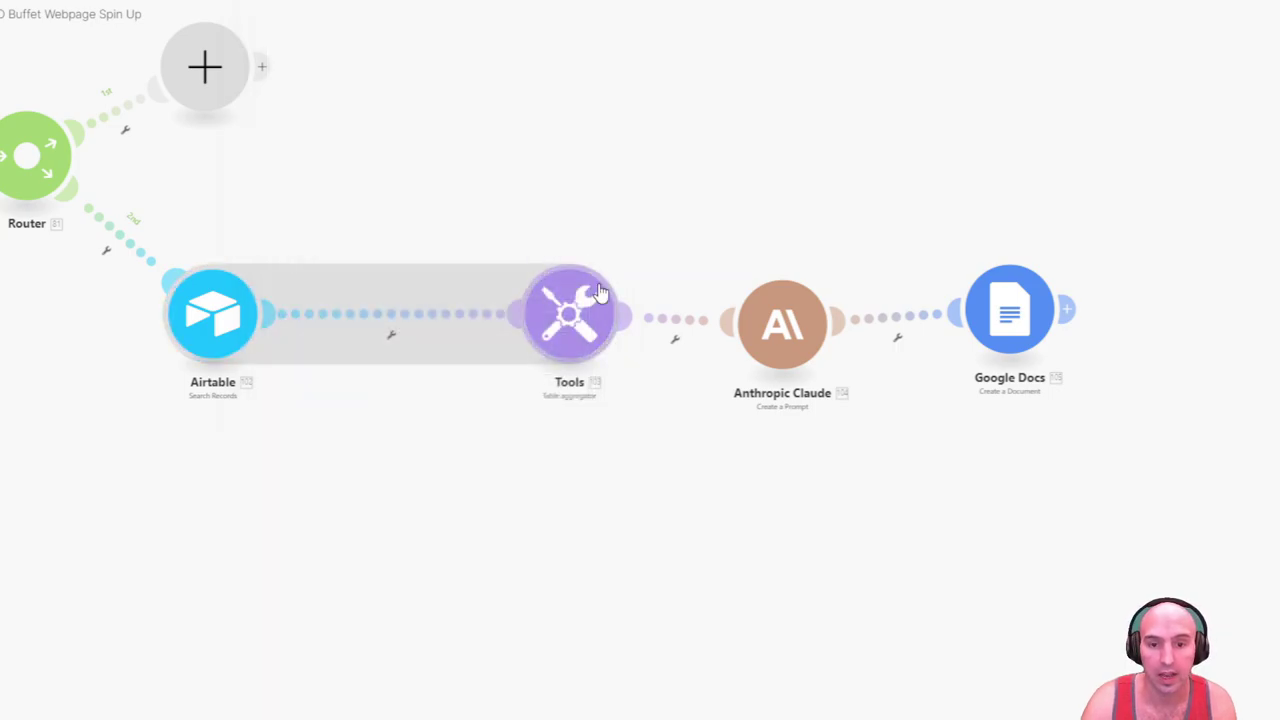
left_click(575, 313)
key("Escape")
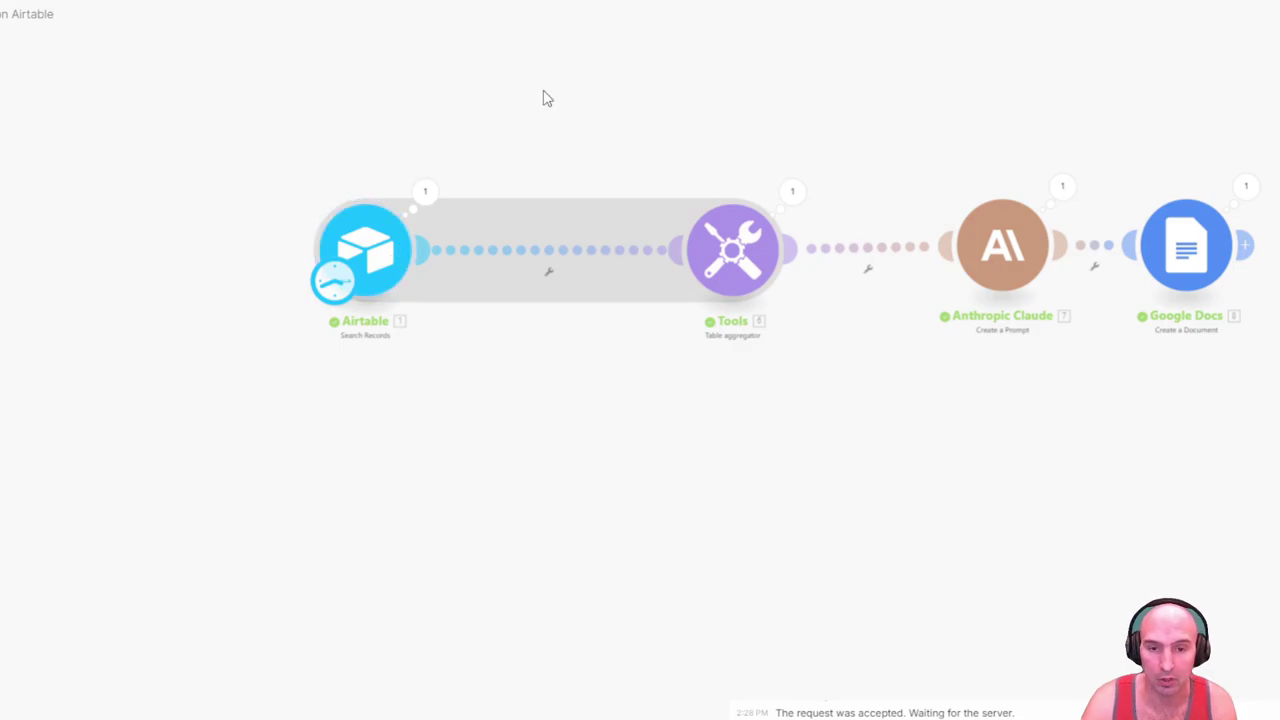
Step: Open the Airtable run output and highlight each of the three bundles' WordPress link addresses
left_click_drag(432, 186, 317, 226)
left_click(312, 229)
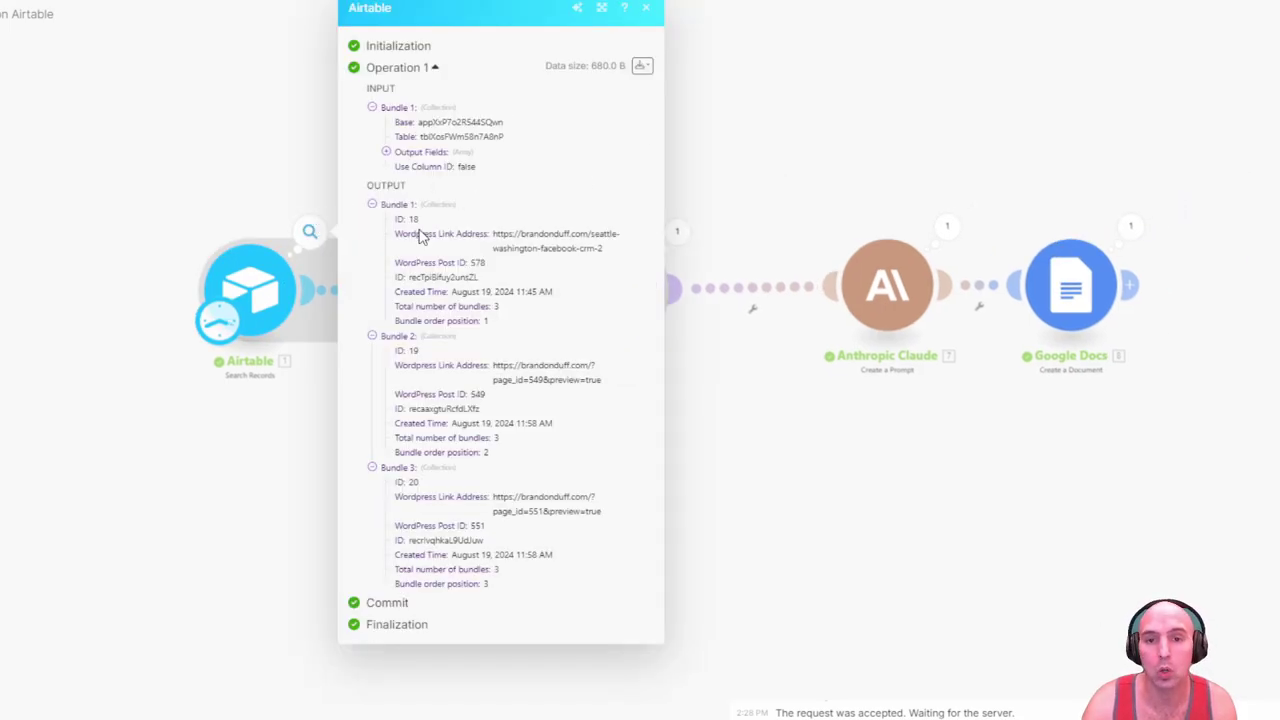
left_click_drag(399, 233, 548, 248)
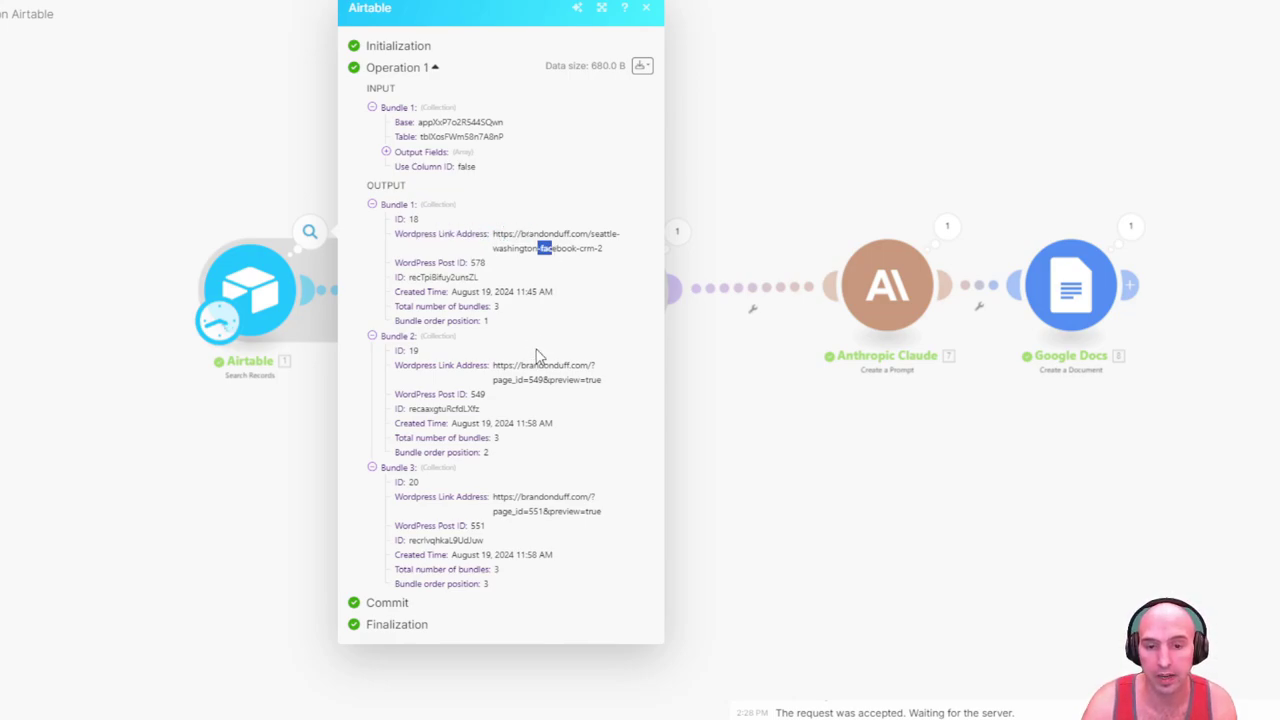
left_click_drag(514, 365, 565, 366)
left_click_drag(509, 497, 567, 537)
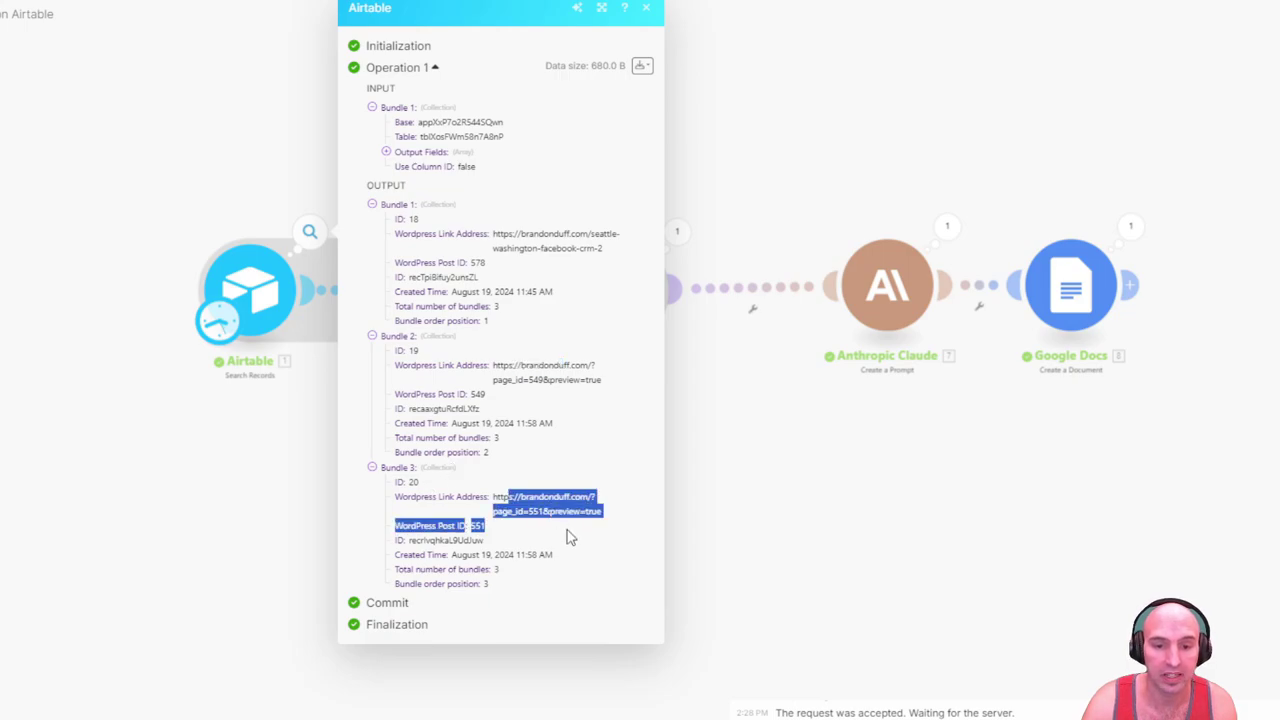
Step: Check the Tools aggregator's combined text of the three URLs, then open Claude's run results
left_click(700, 410)
left_click(677, 232)
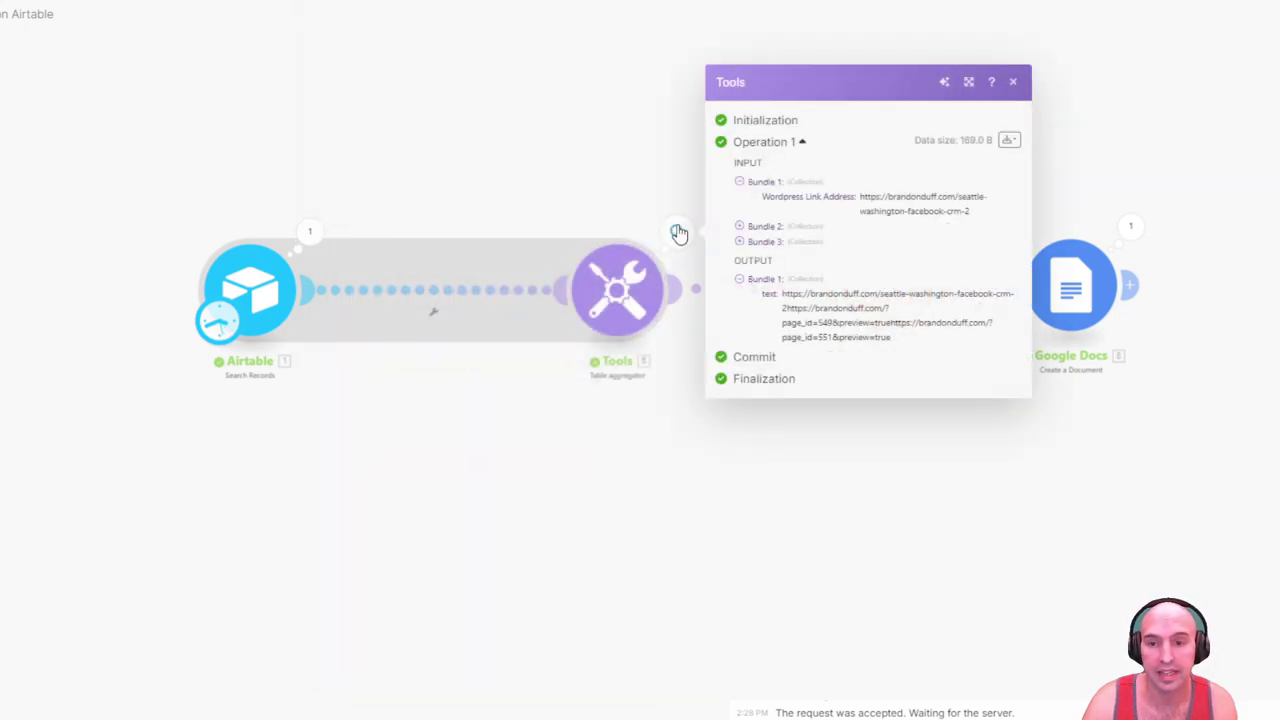
left_click_drag(775, 286, 915, 350)
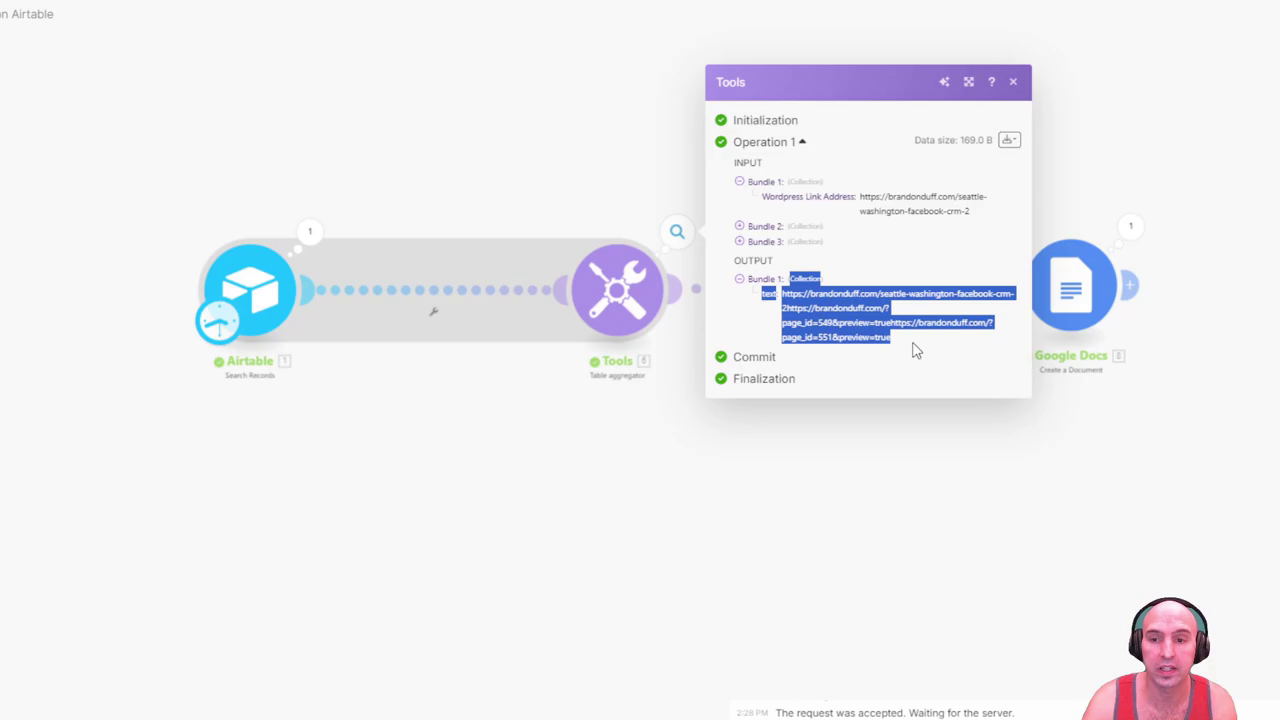
left_click(908, 350)
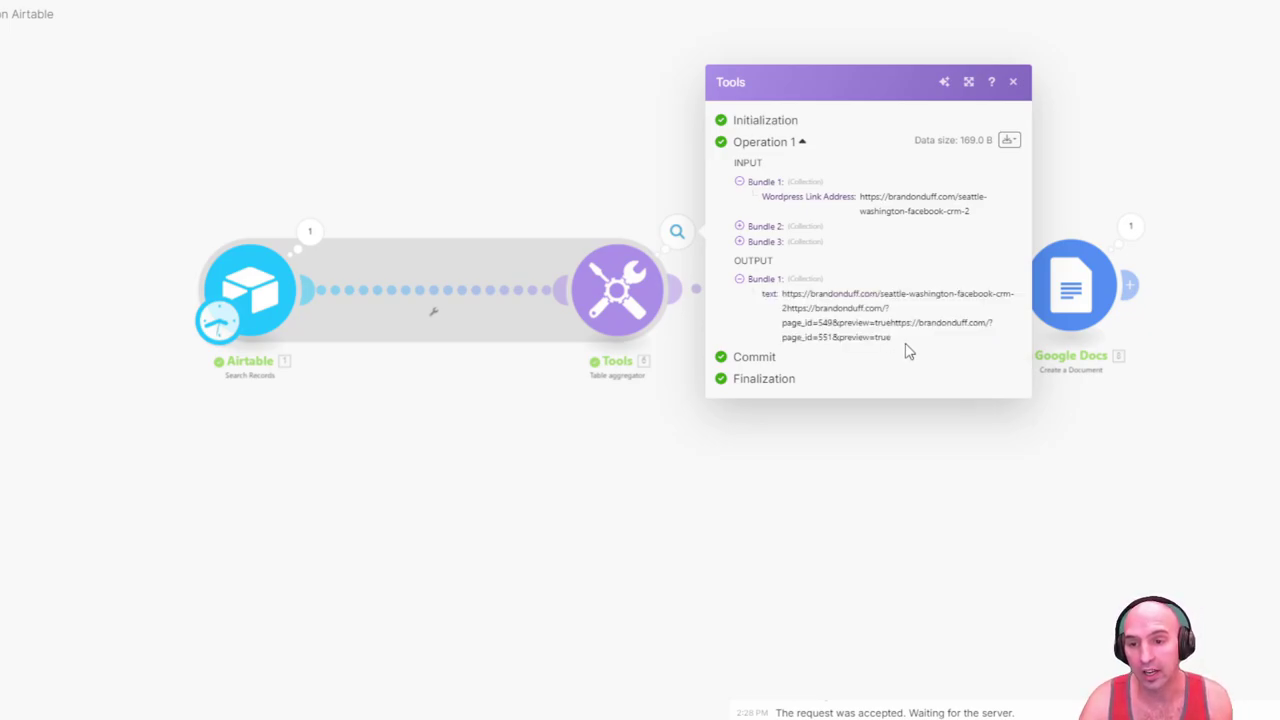
left_click(794, 400)
left_click(950, 226)
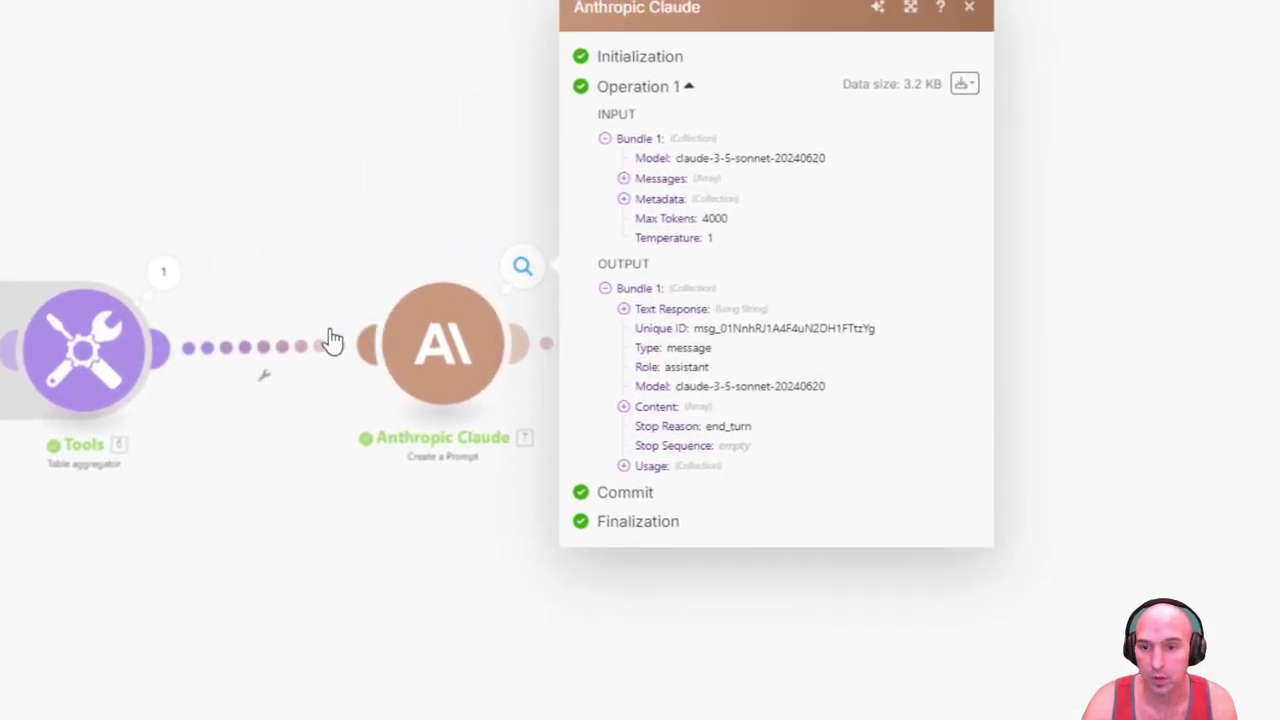
Step: Expand Claude's response content and sent messages, then open the Claude module settings at Message 1
left_click(623, 406)
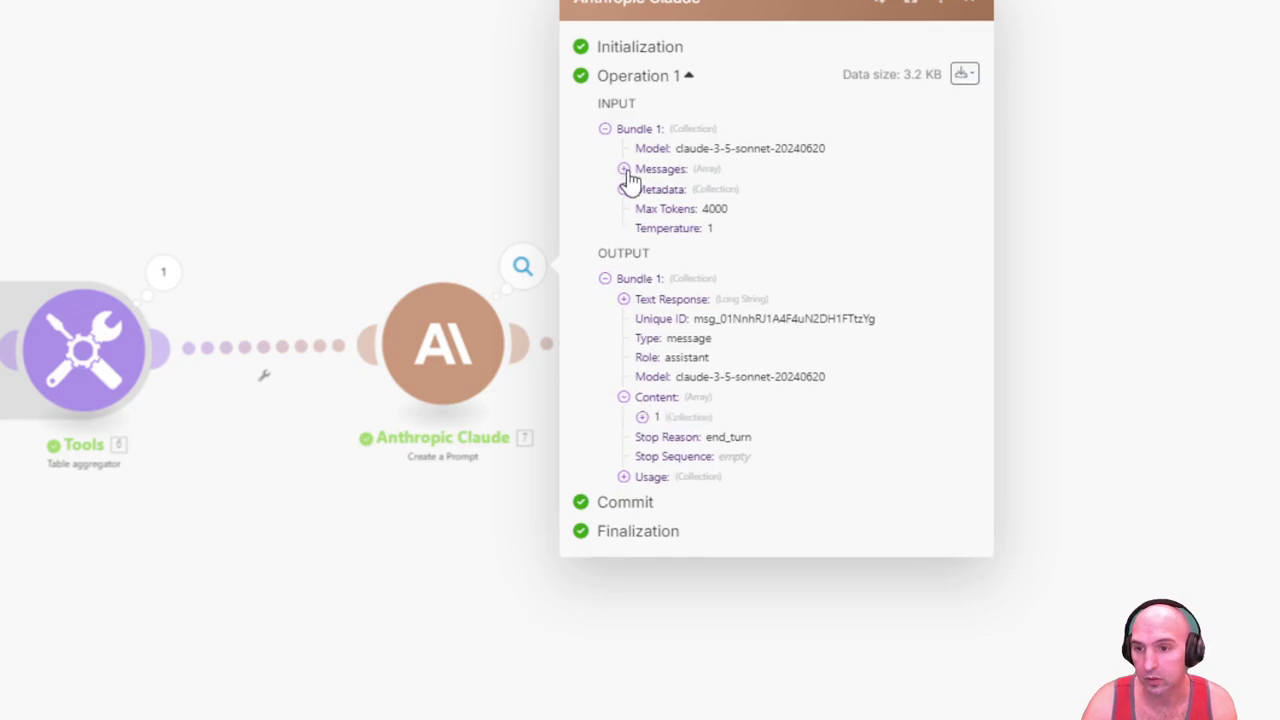
left_click(623, 168)
left_click(421, 349)
scroll(843, 591, "down", 6)
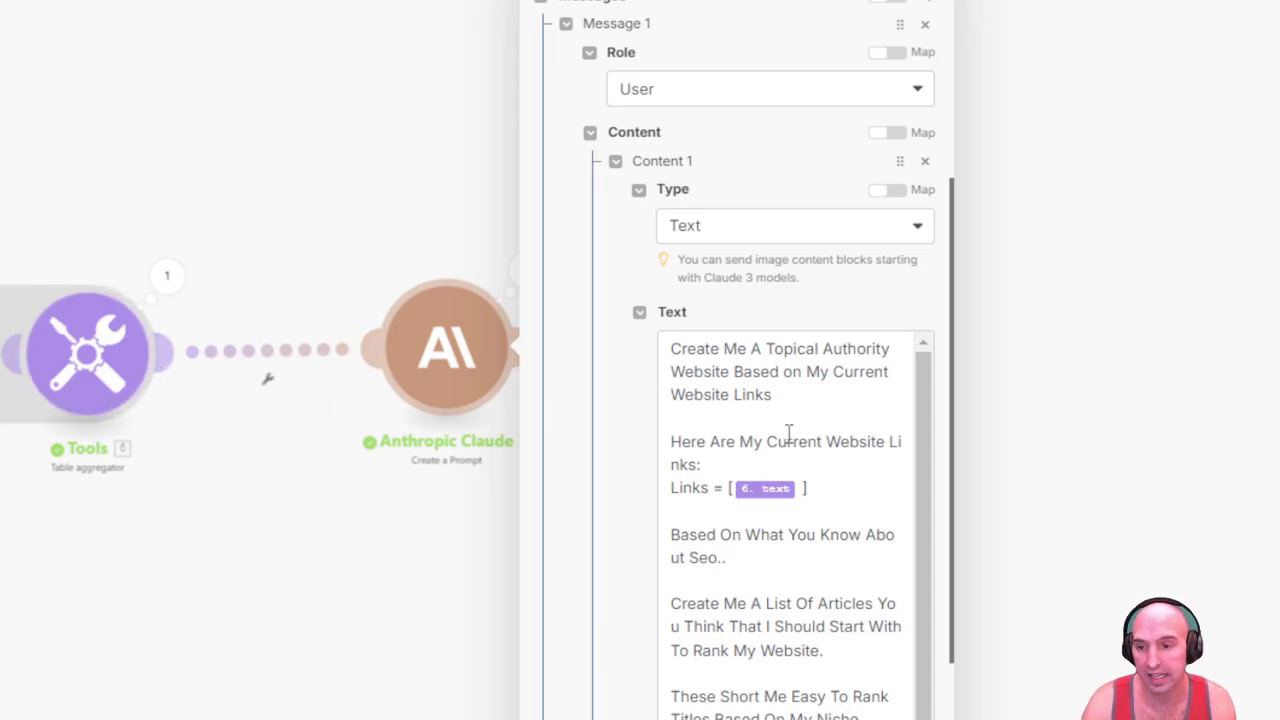
scroll(829, 443, "down", 1)
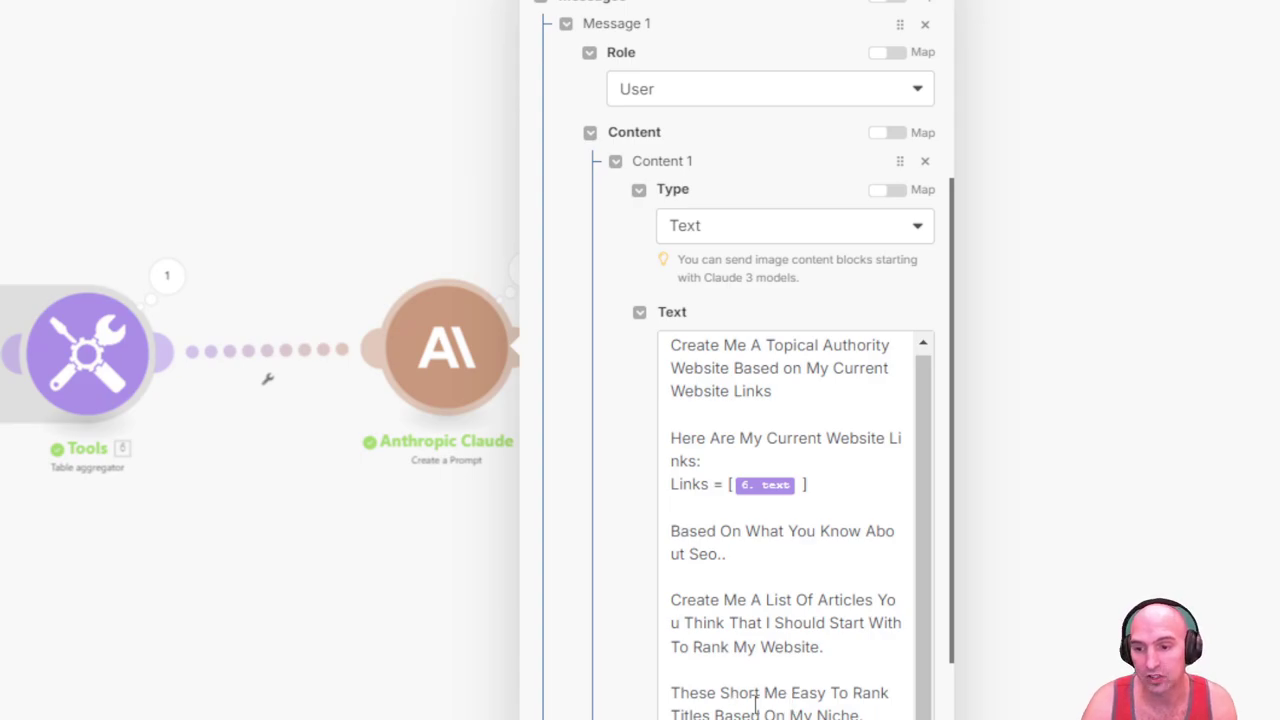
scroll(800, 670, "down", 3)
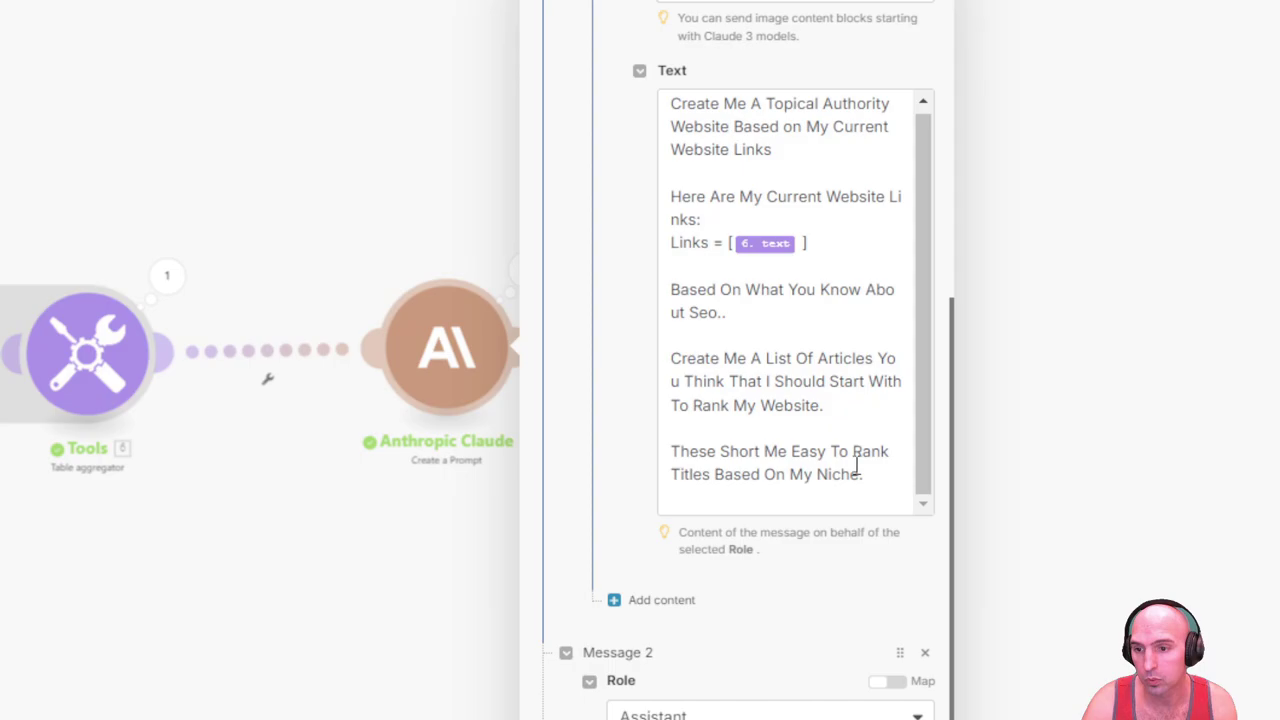
Step: Edit the prompt's last sentence to 'These Should Be Easy Easy To Rank Titles & Keywords'
left_click(764, 451)
key("BackSpace")
key("BackSpace")
key("BackSpace")
key("BackSpace")
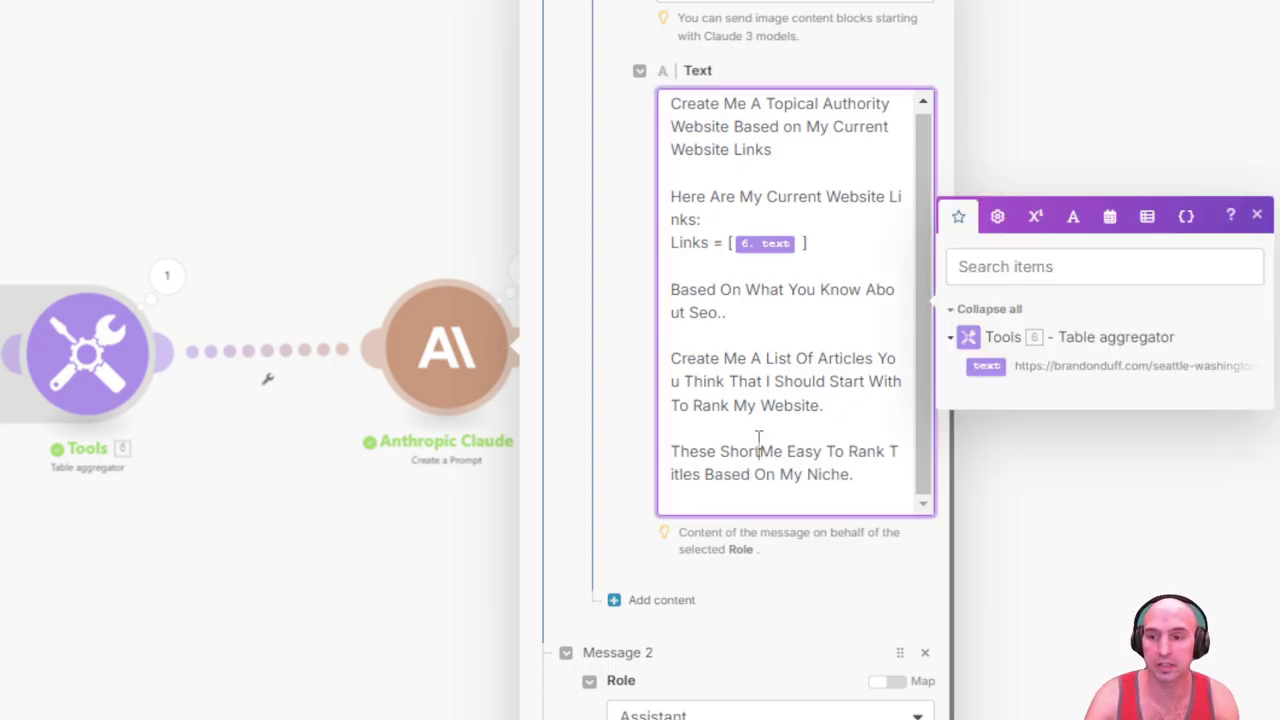
type("ould ")
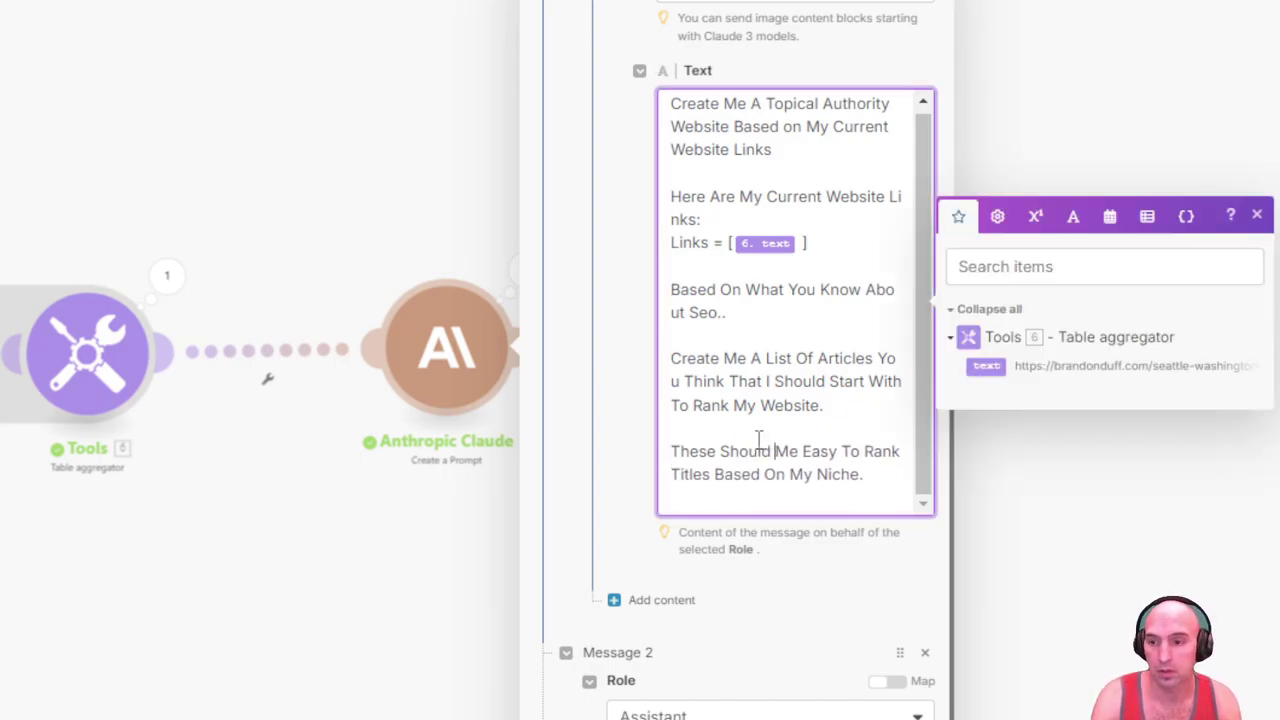
type("Be Easy")
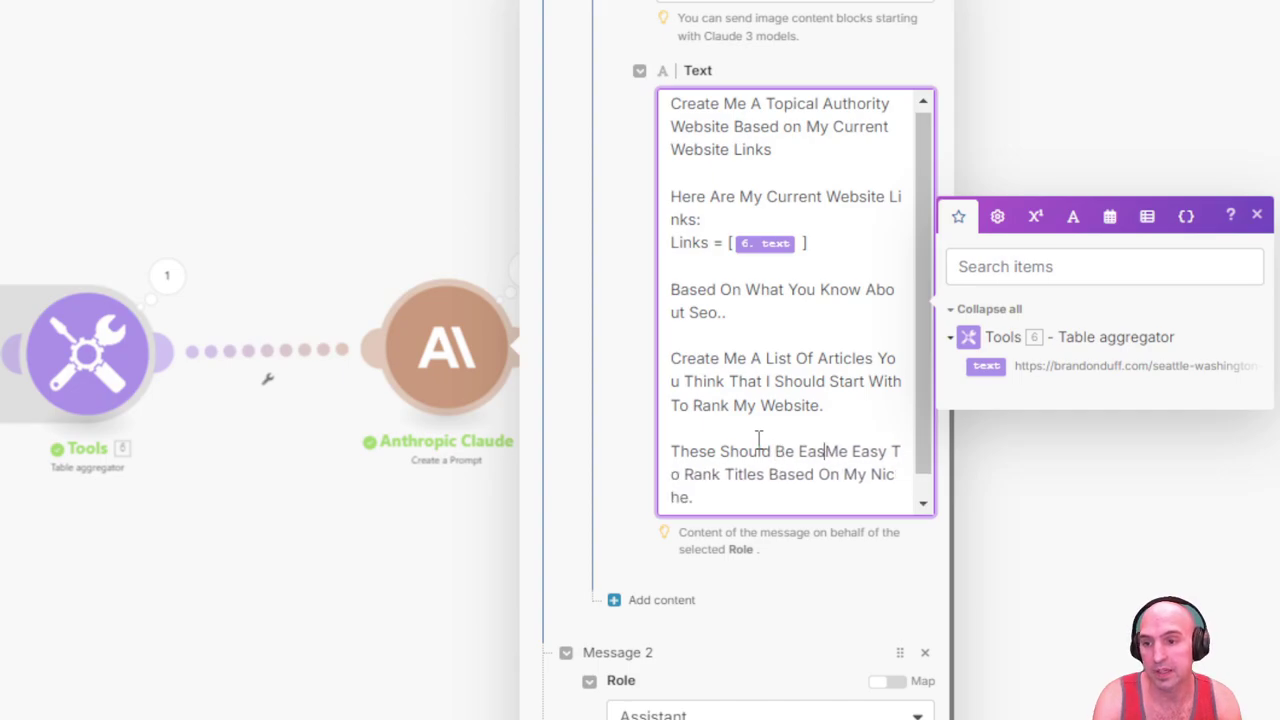
key("Delete")
key("Delete")
key("Delete")
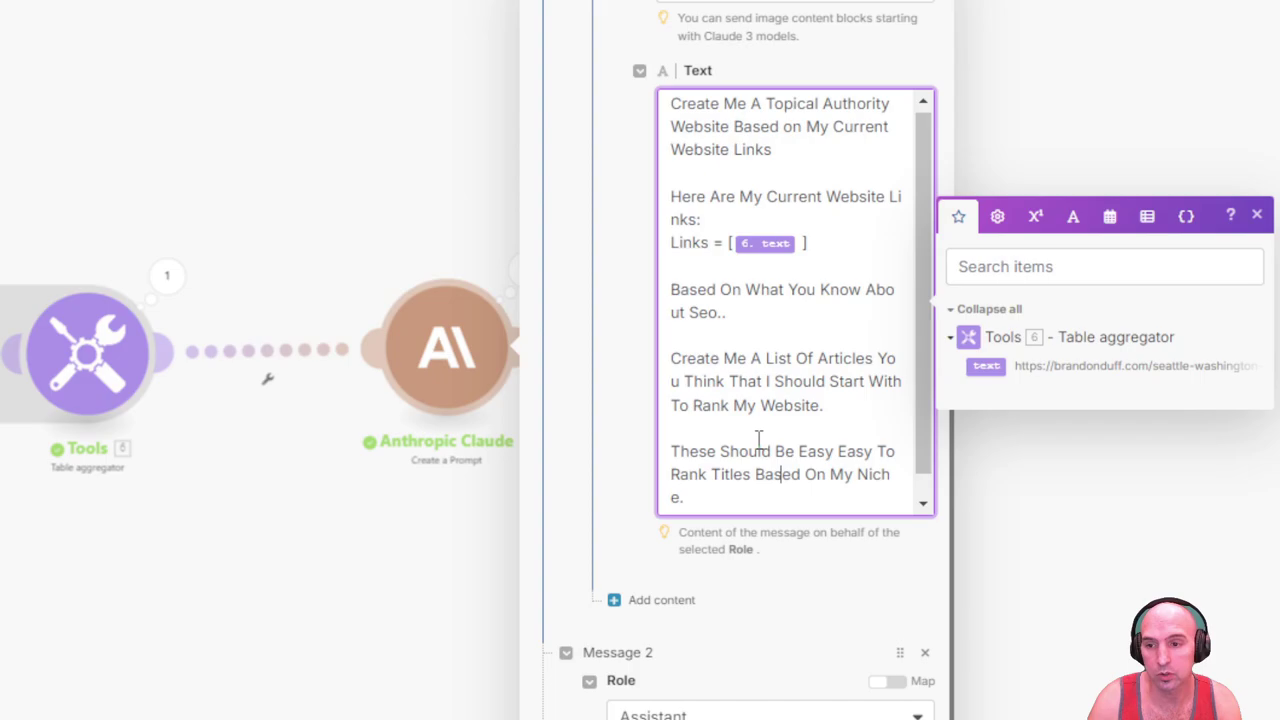
type("& Keywo")
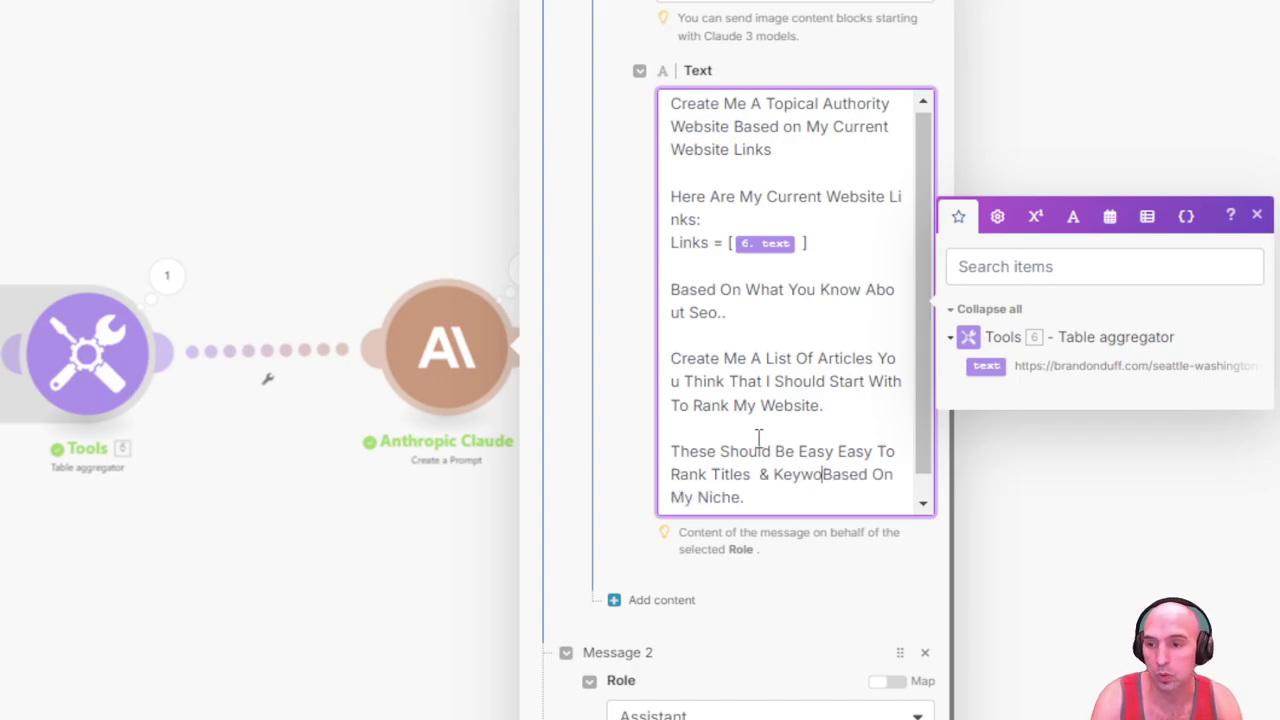
type("rds")
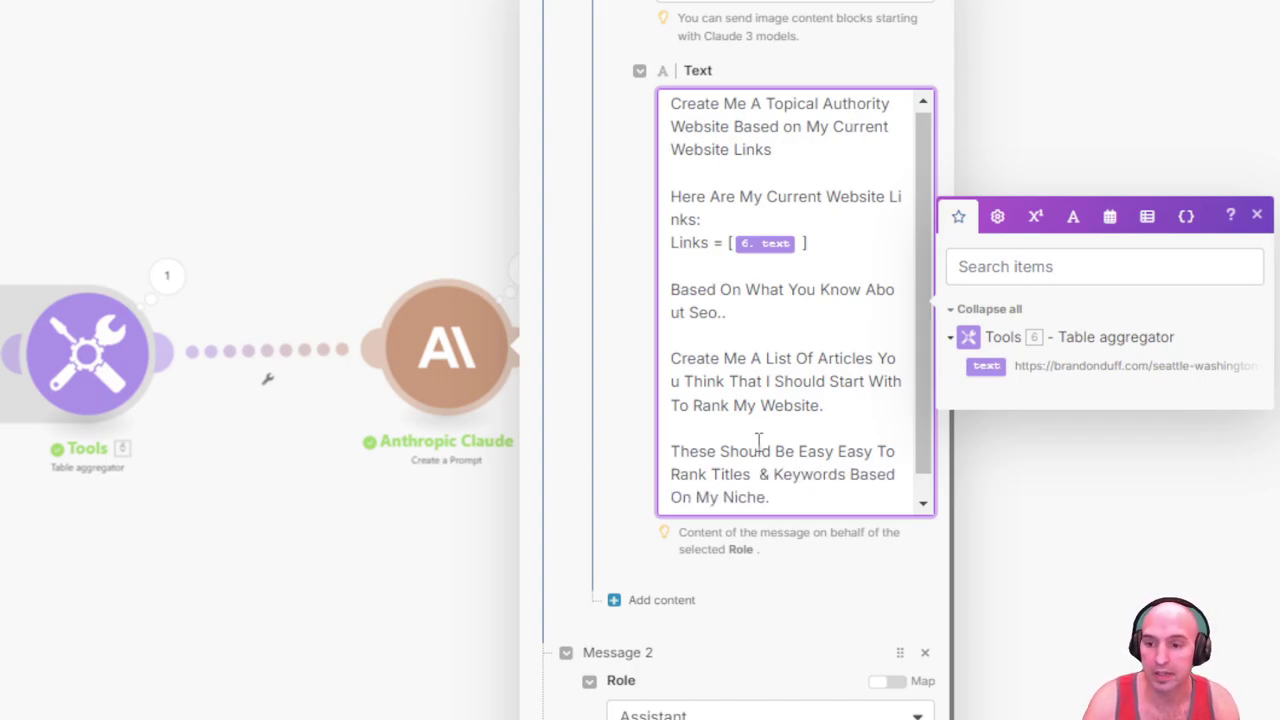
Step: Read through the assistant instructions in the Content box of Claude's Message 2
scroll(758, 441, "down", 1)
scroll(832, 571, "down", 5)
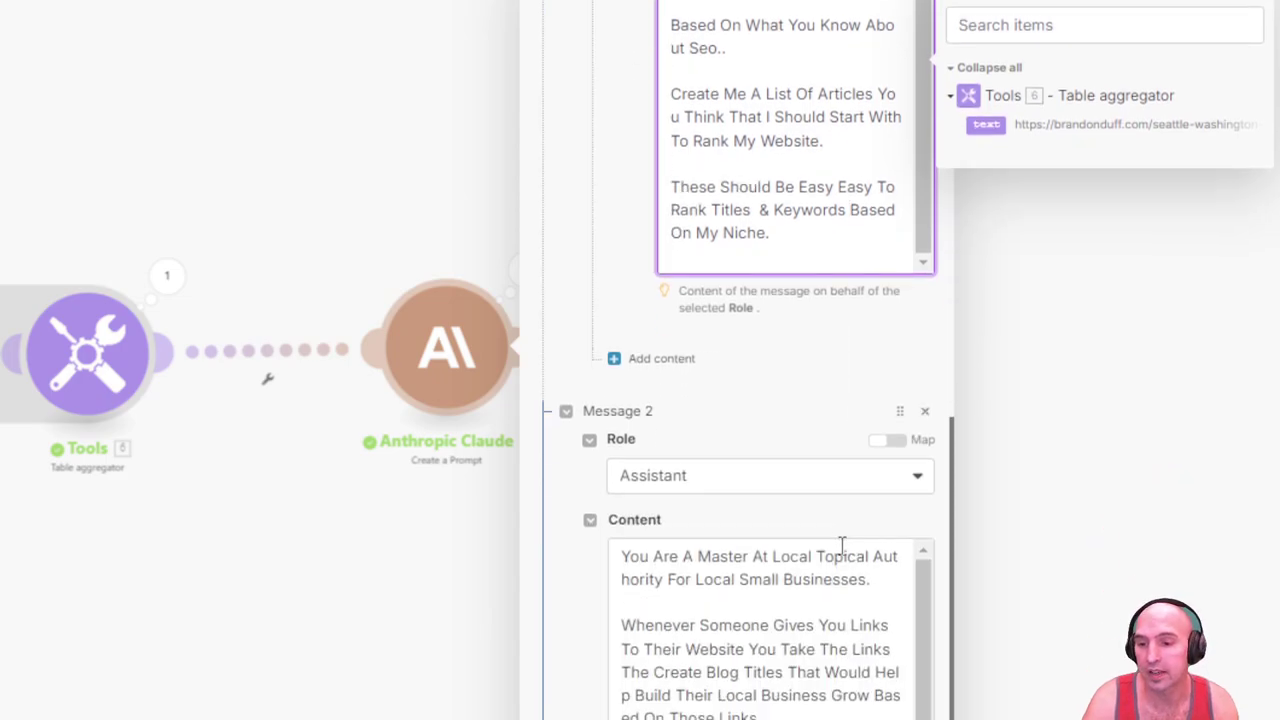
scroll(843, 546, "down", 3)
scroll(866, 534, "up", 2)
scroll(876, 594, "up", 2)
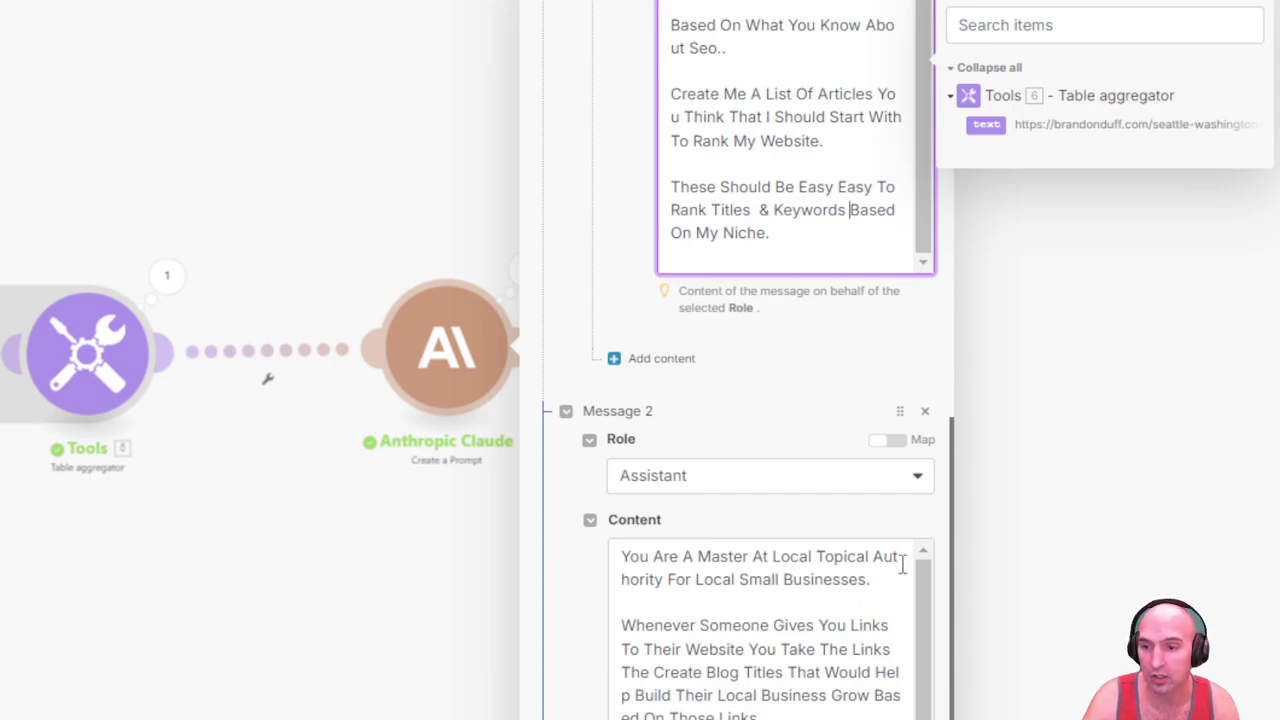
left_click(920, 594)
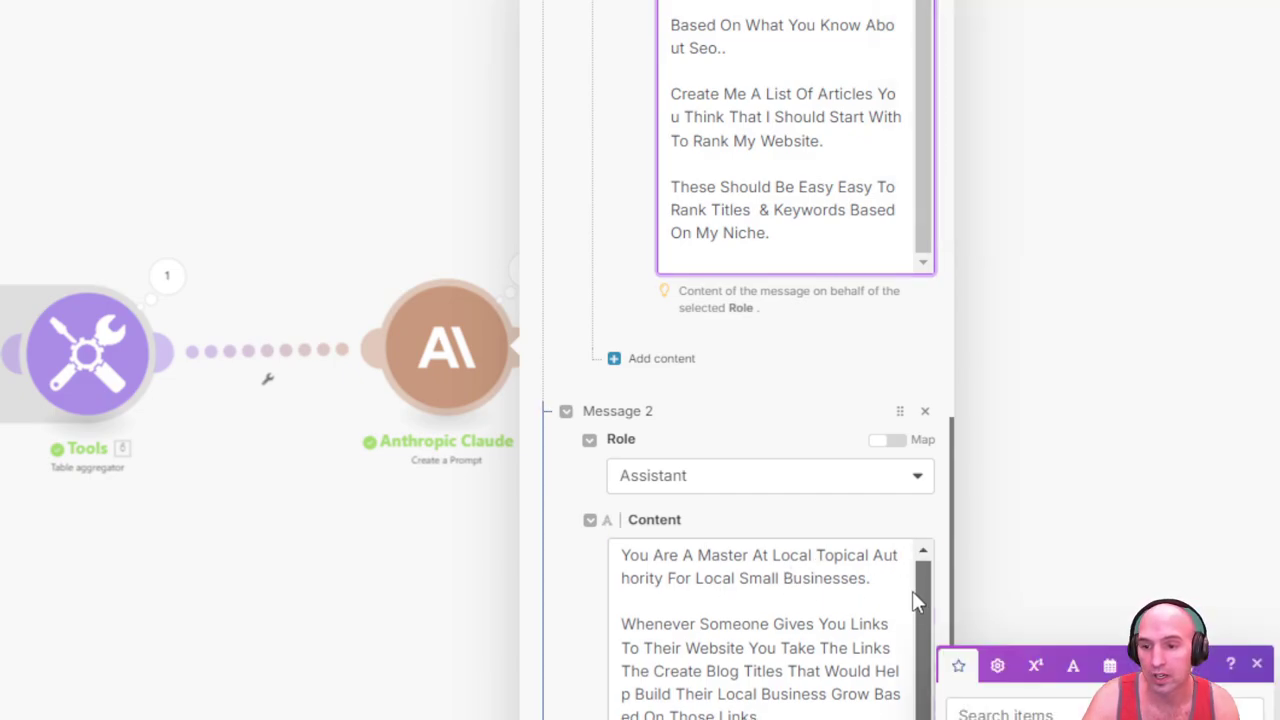
scroll(914, 600, "down", 1)
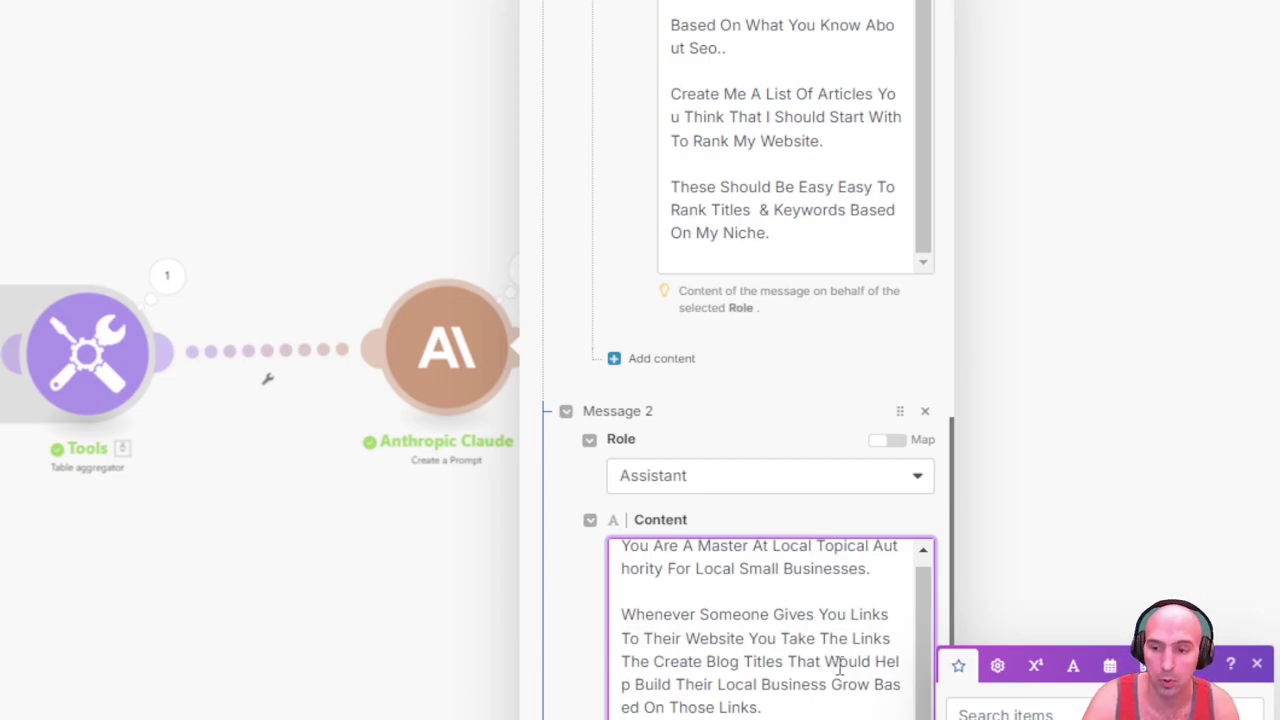
scroll(838, 668, "down", 3)
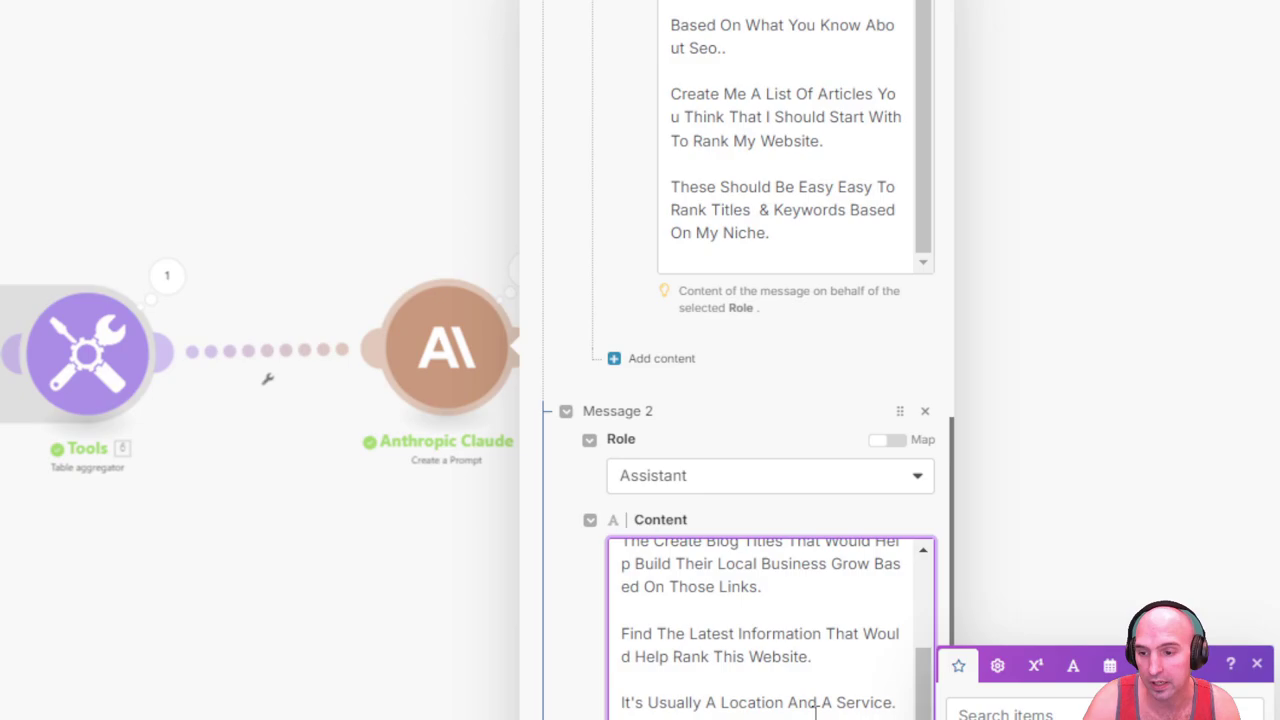
scroll(815, 710, "down", 1)
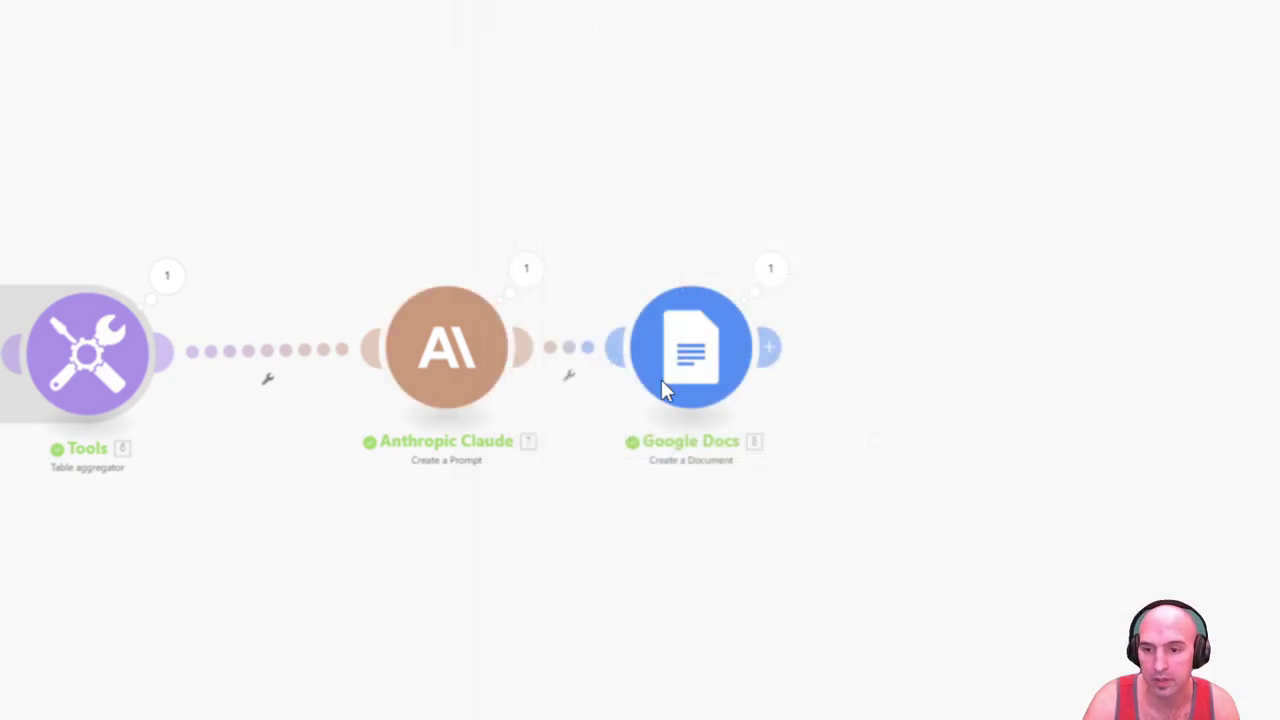
left_click(679, 350)
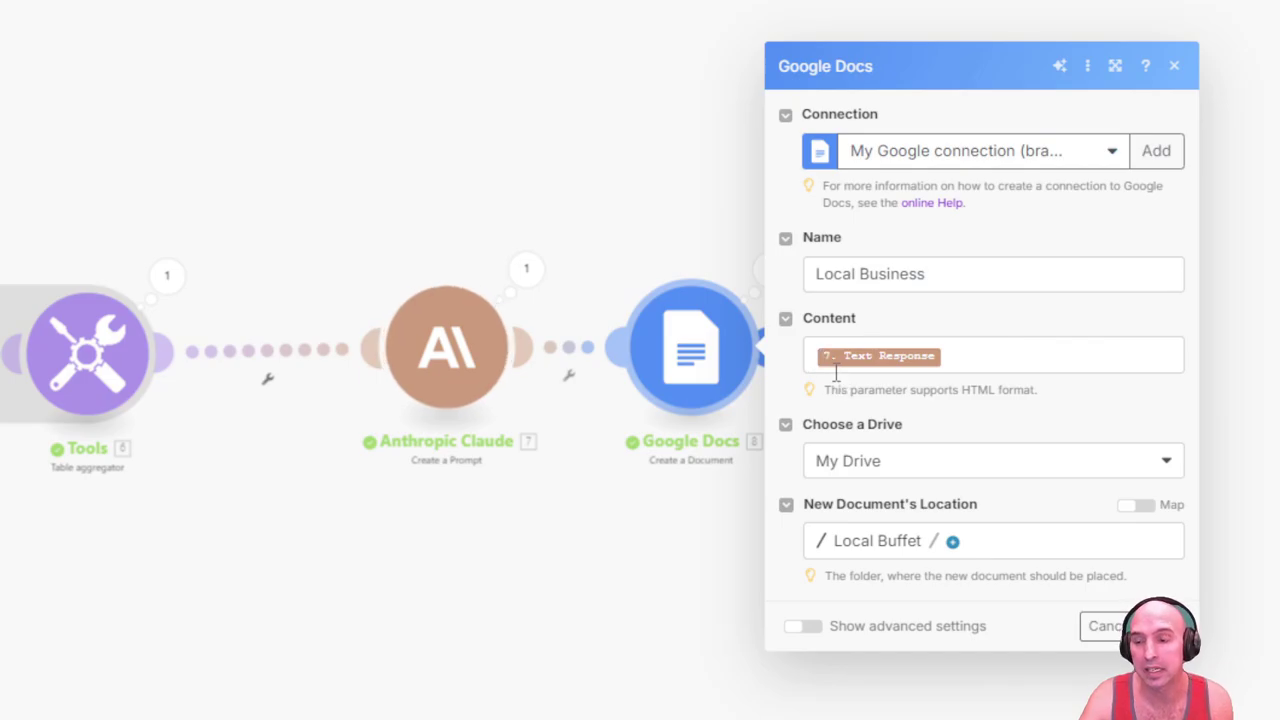
left_click(1094, 626)
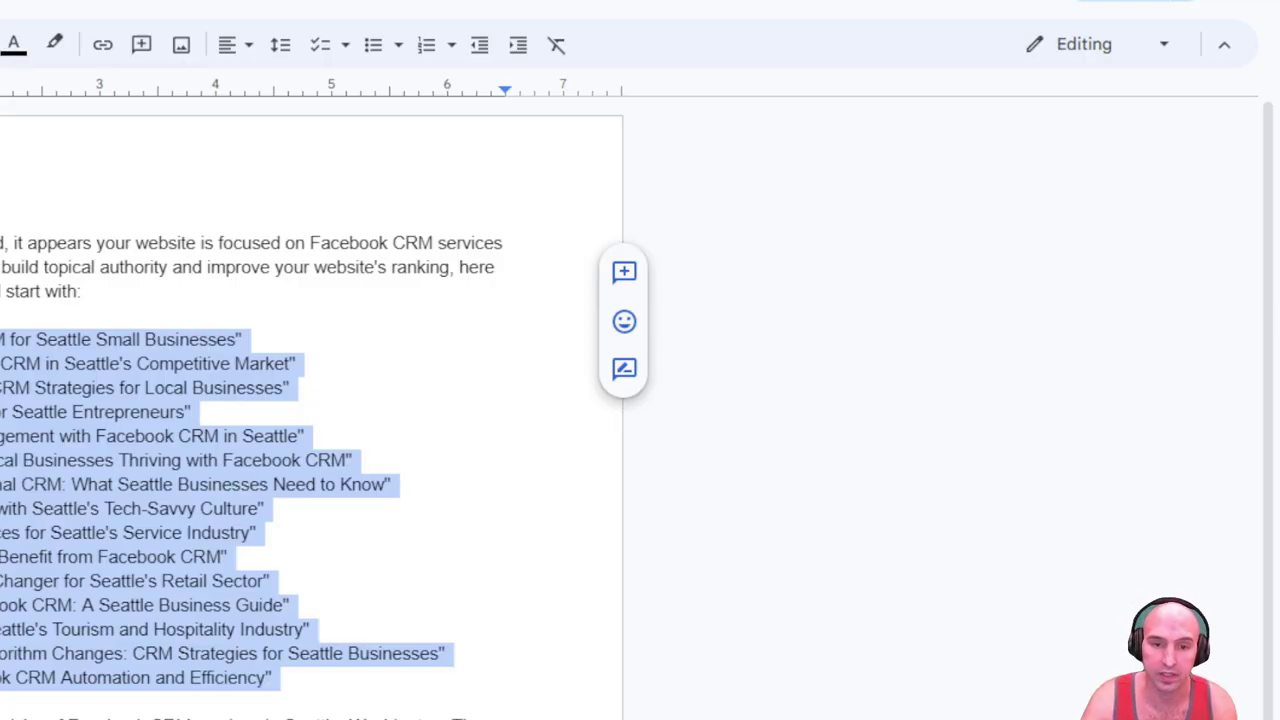
Step: Select the list of generated Seattle Facebook CRM blog titles in the Google Doc
key("Right")
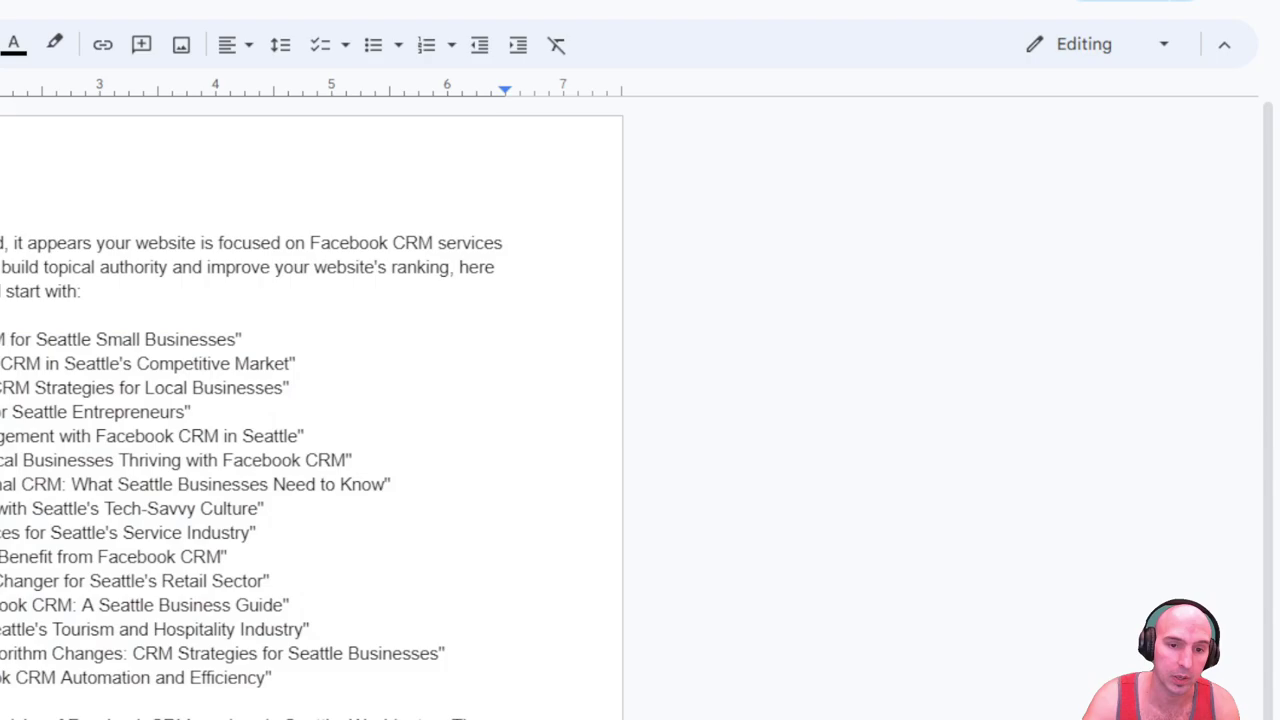
left_click_drag(2, 339, 352, 674)
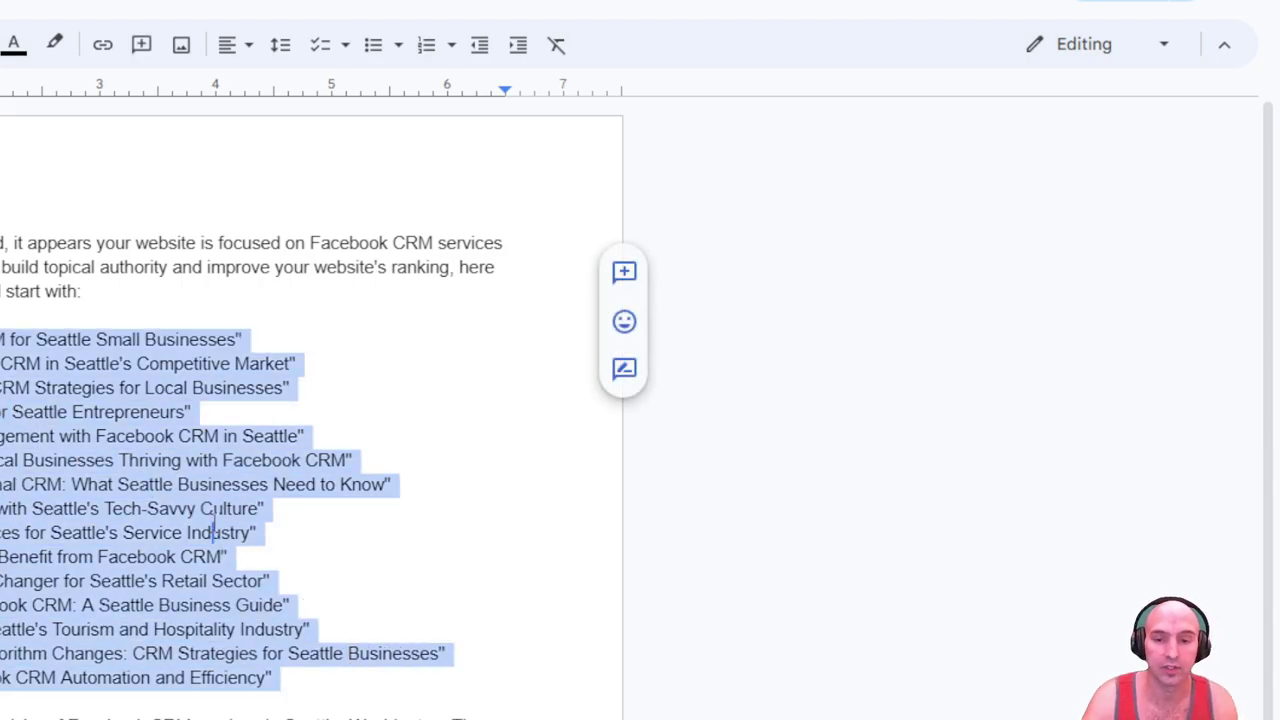
left_click(212, 532)
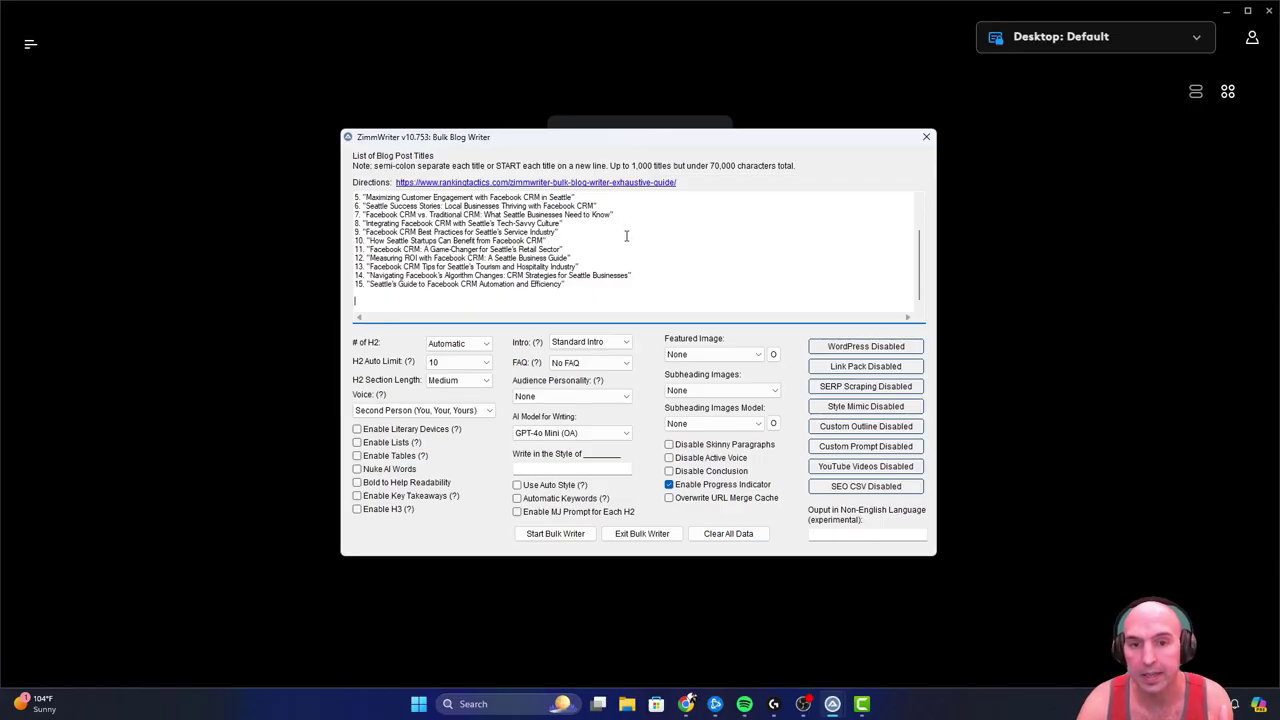
left_click(558, 534)
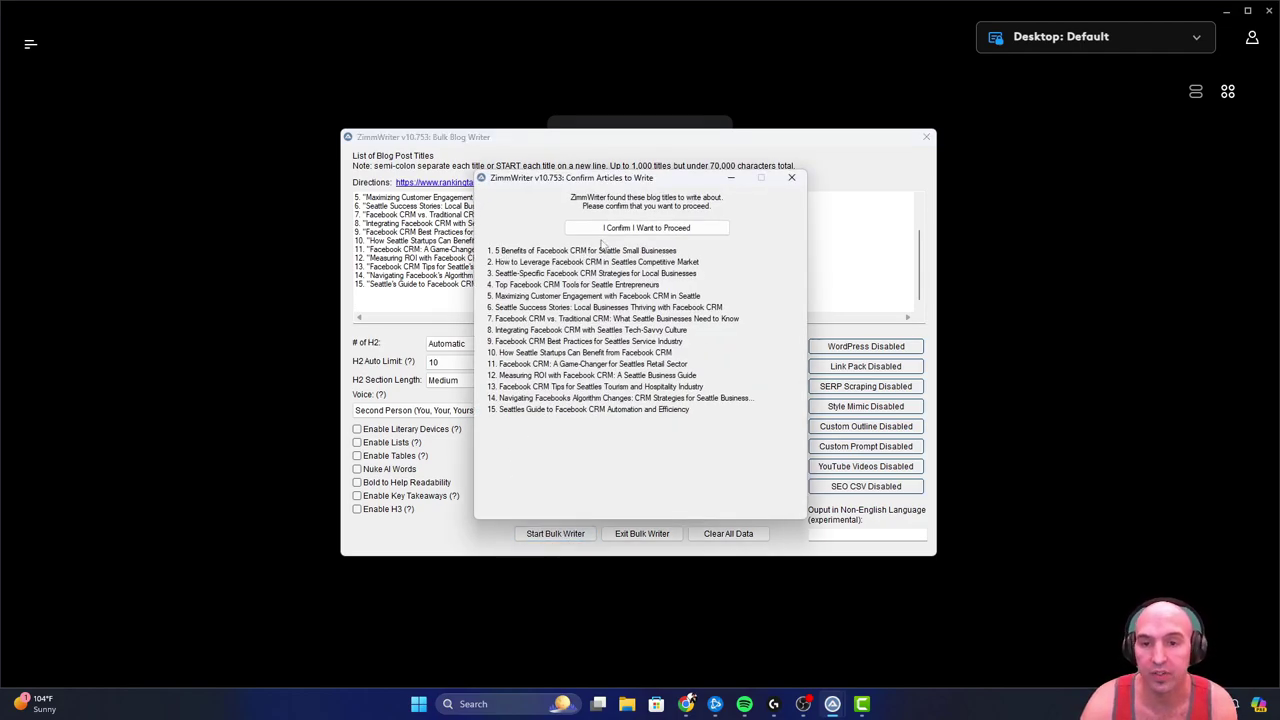
left_click(790, 178)
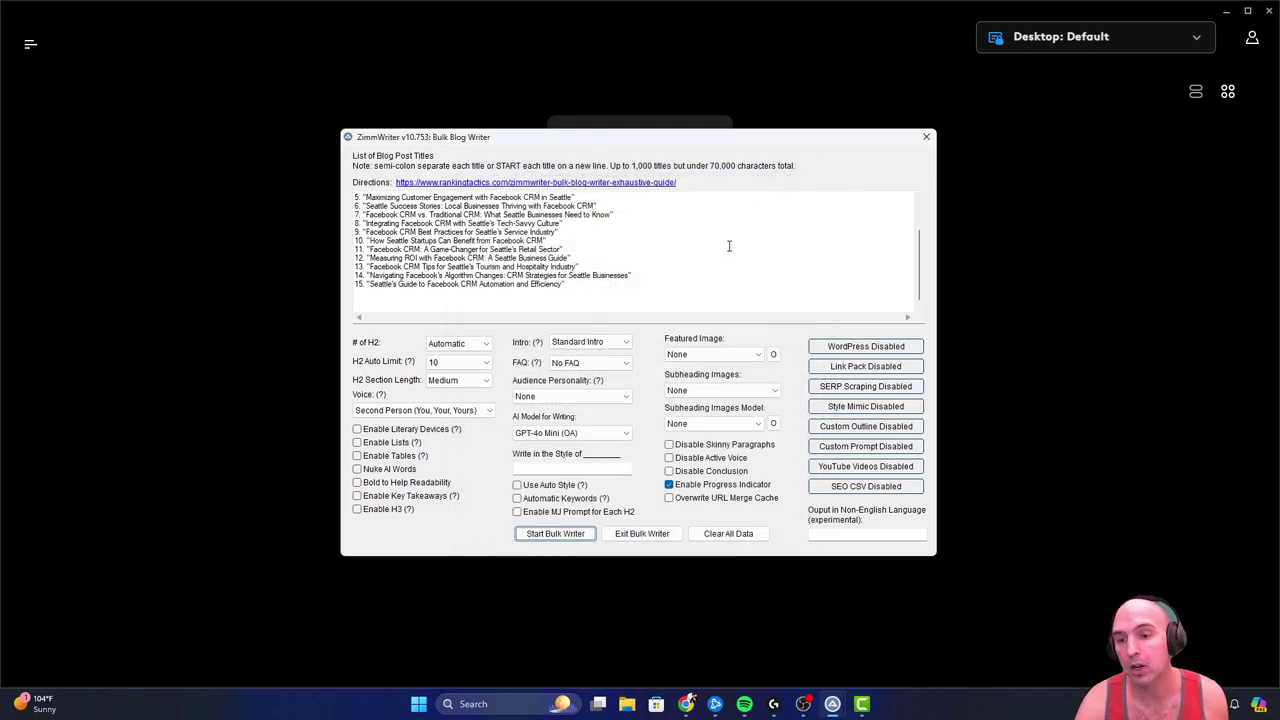